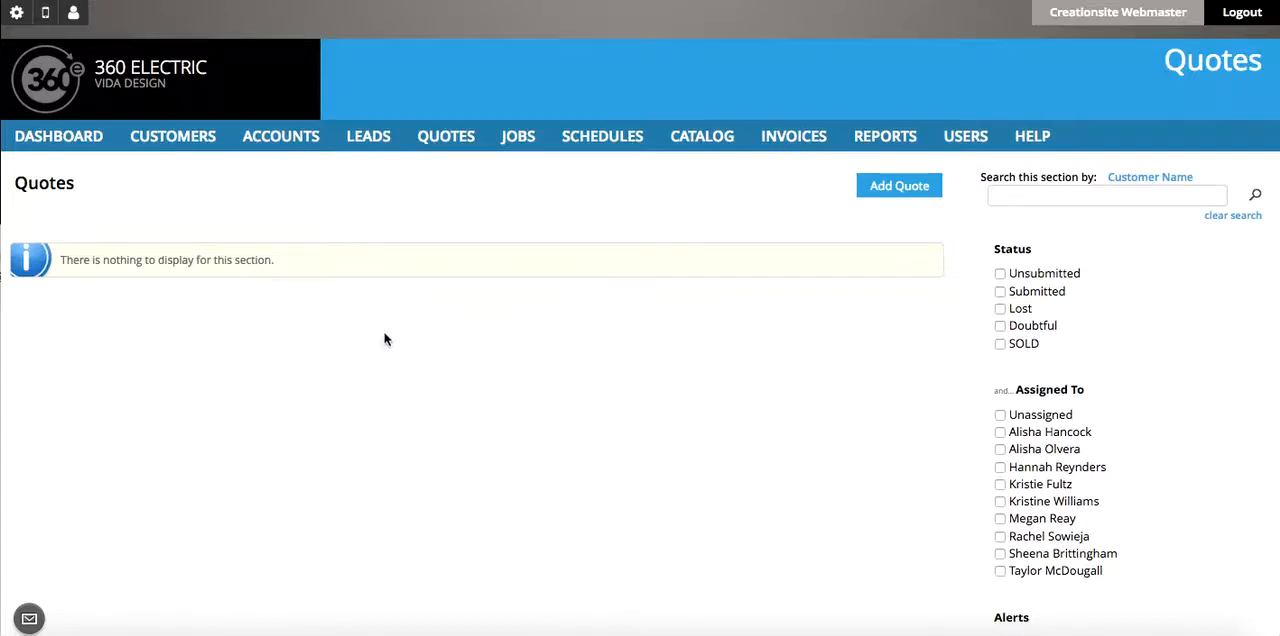
- Start a new quote and name the job Kitchen Rewire
click(904, 190)
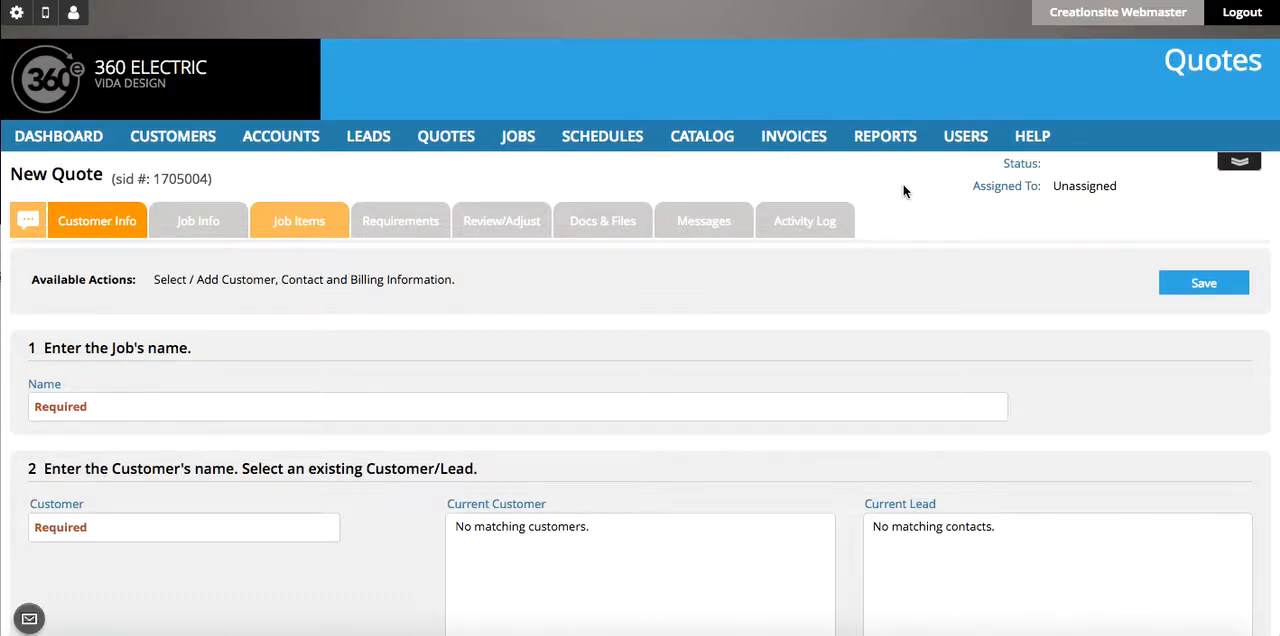
scroll(191, 383, down, 1)
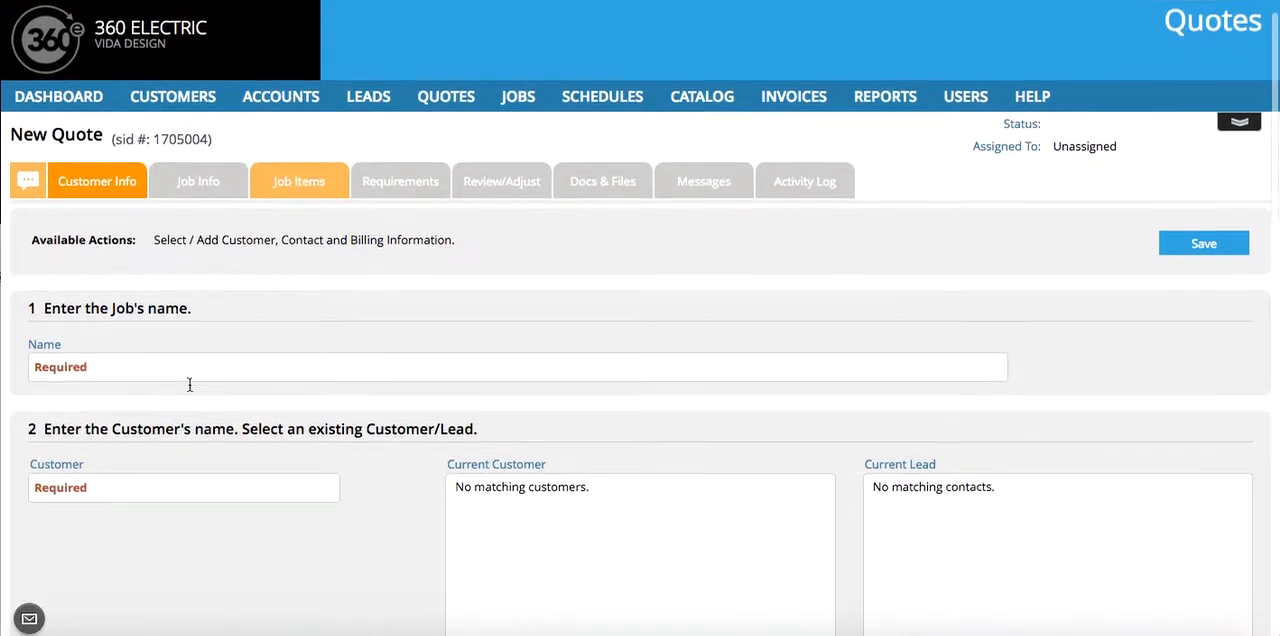
click(152, 356)
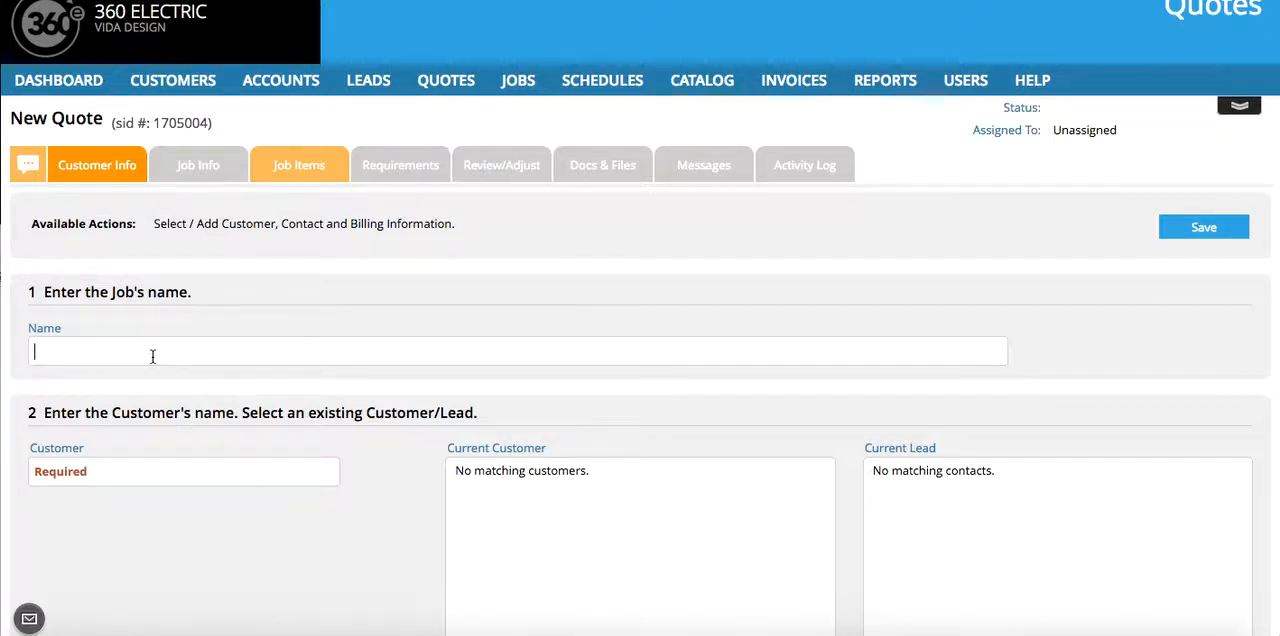
text(Kitchen ReWire)
key(BackSpace)
key(BackSpace)
key(BackSpace)
key(BackSpace)
text(wire)
- Search for customer "360 e" and select the existing customer 360 Enterprises for the quote
click(129, 475)
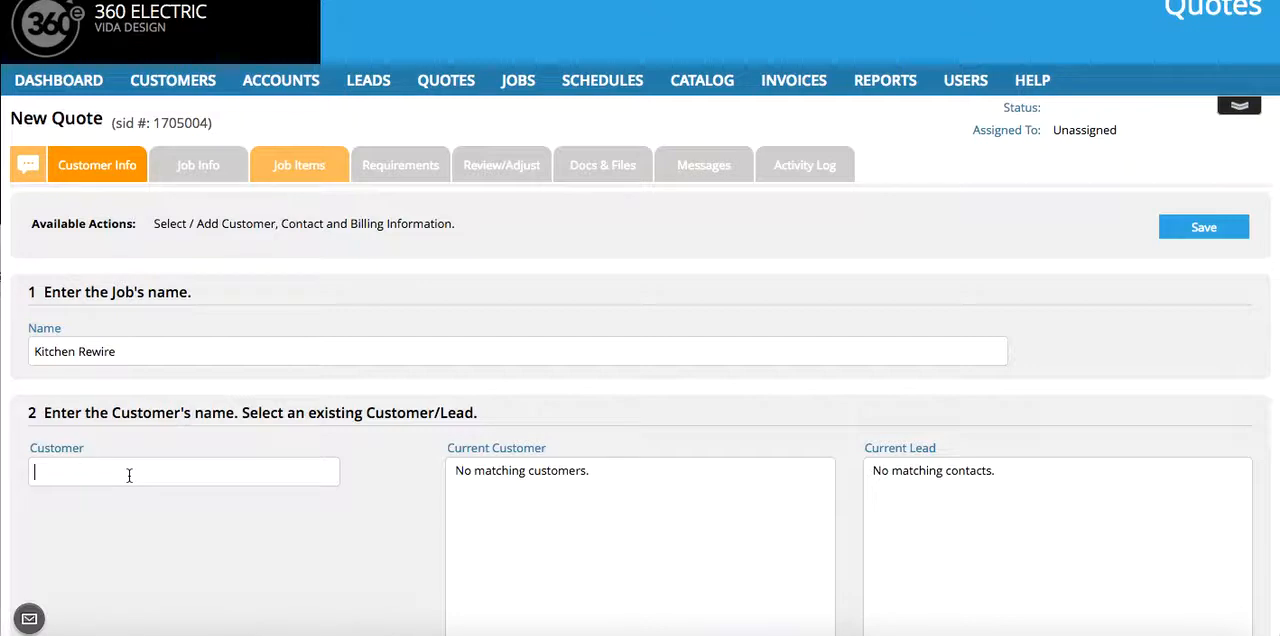
text(360 e)
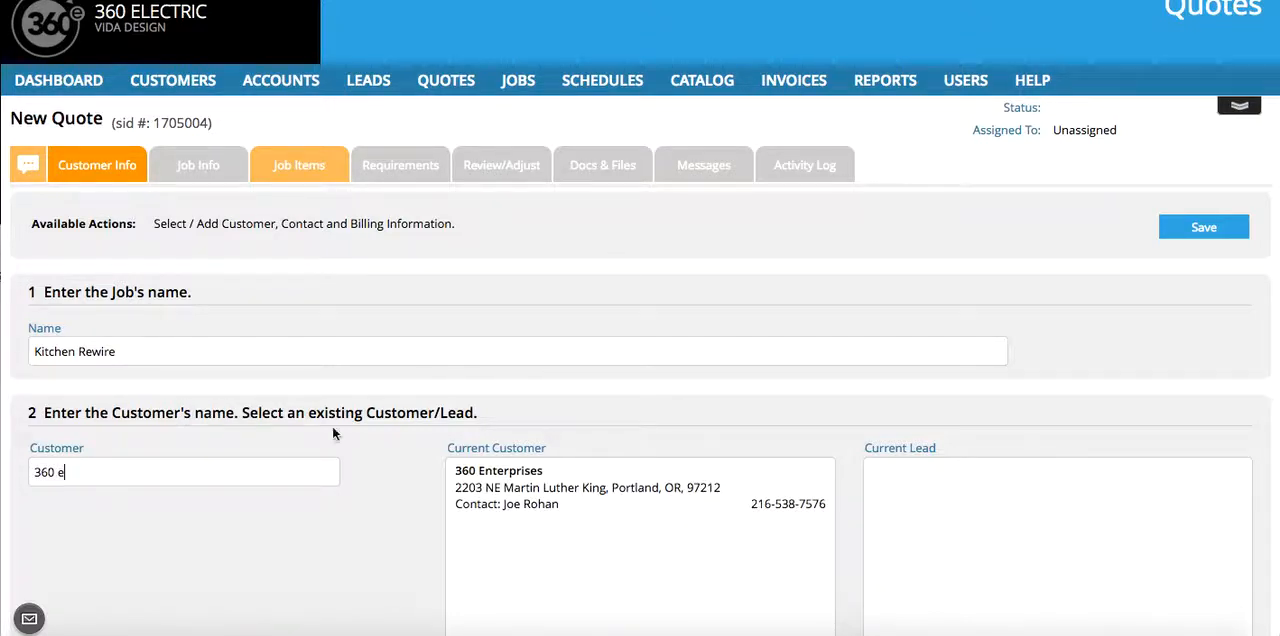
scroll(315, 581, down, 3)
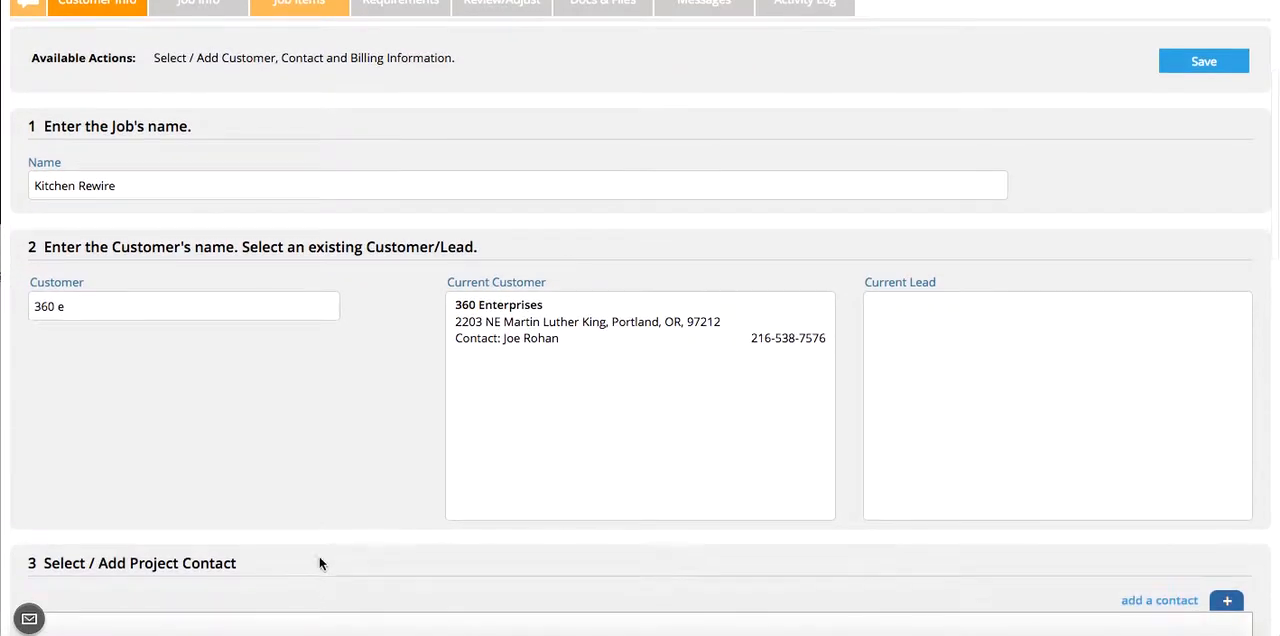
click(507, 325)
- Use the first associated contact as project contact and set both Job Site Contact and Billing Contact to Yes
scroll(337, 410, down, 6)
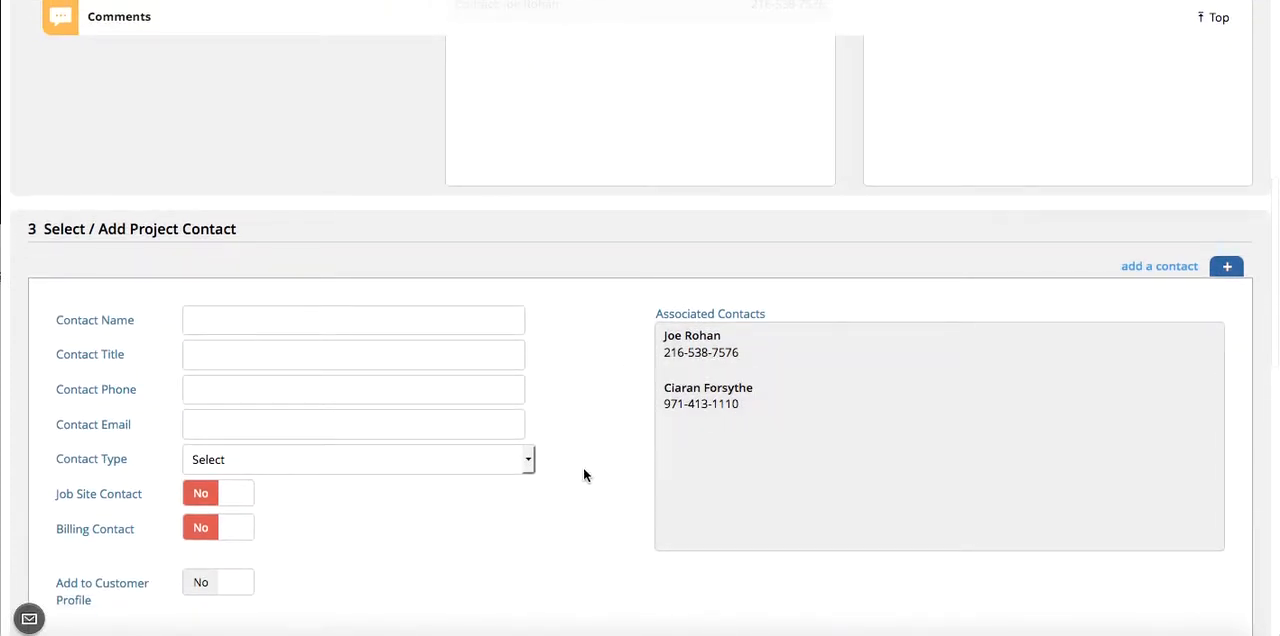
scroll(583, 467, down, 5)
scroll(584, 469, up, 3)
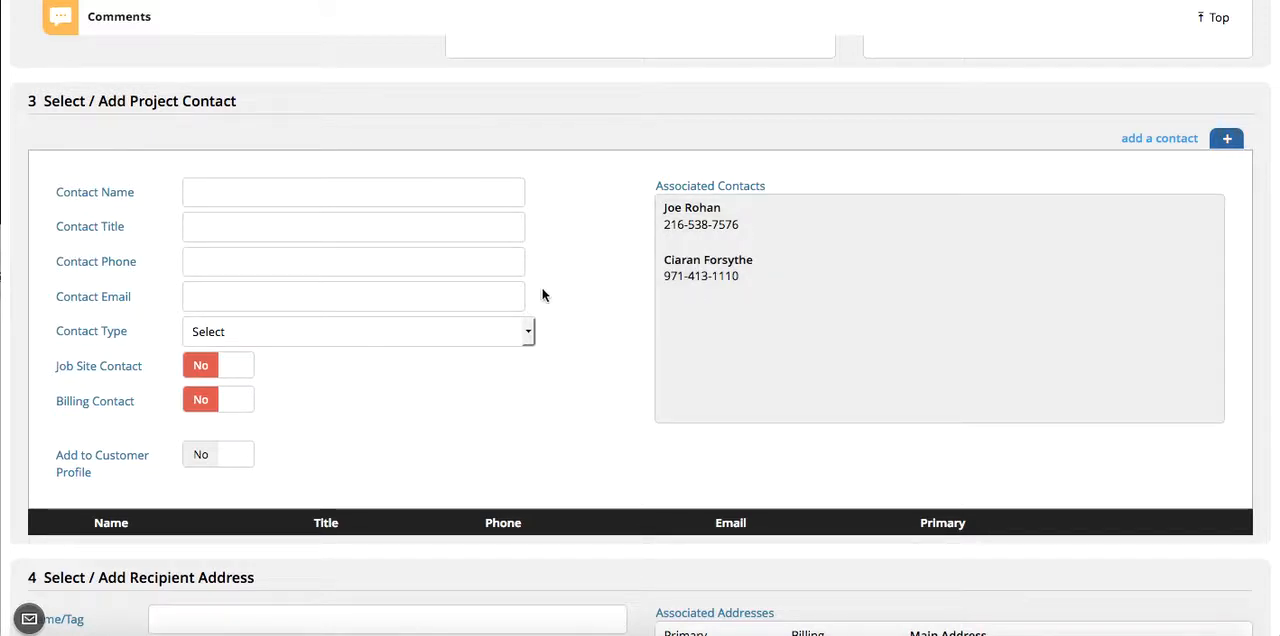
click(700, 220)
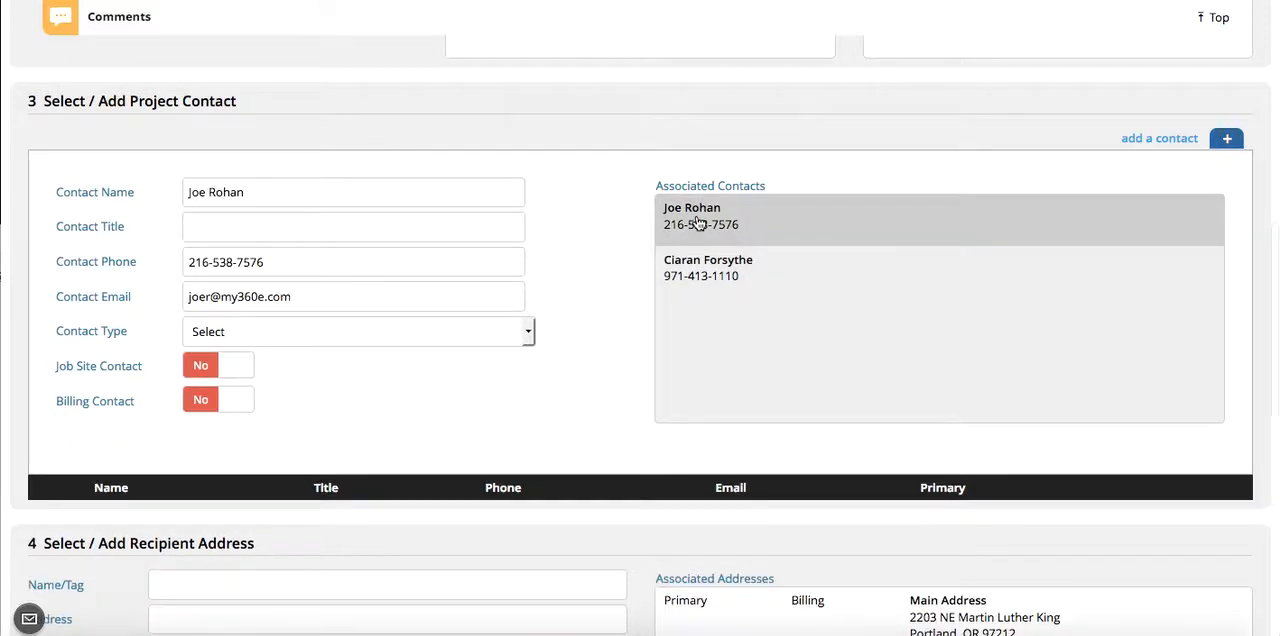
scroll(554, 392, down, 1)
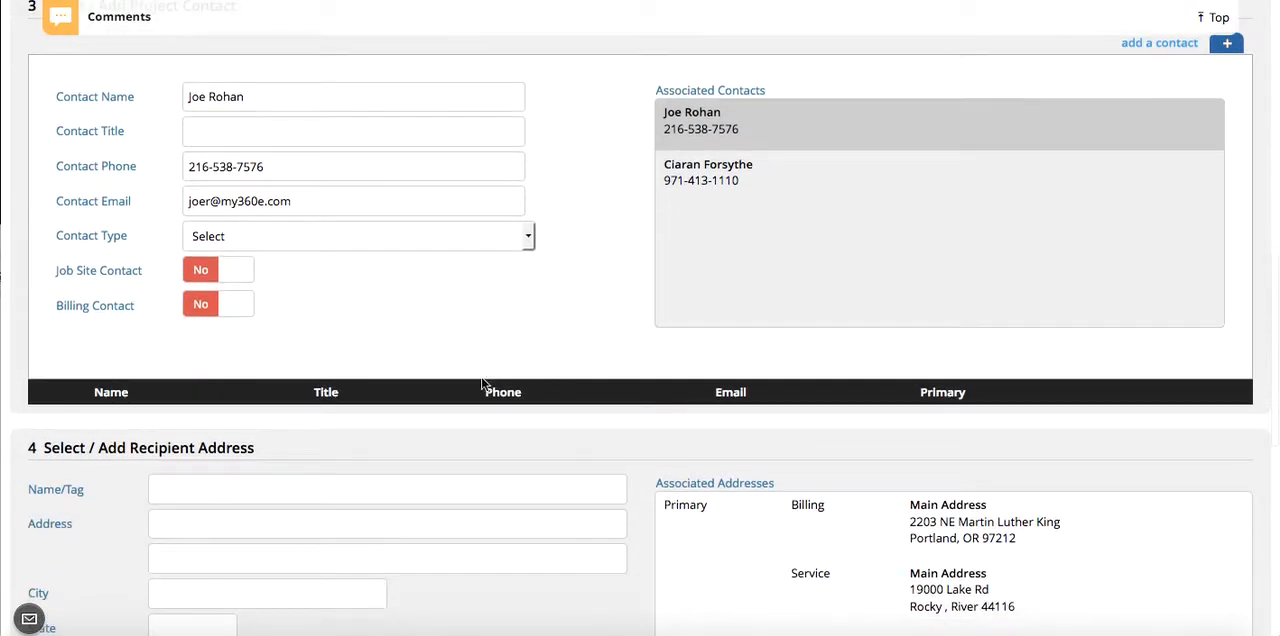
click(246, 266)
click(246, 303)
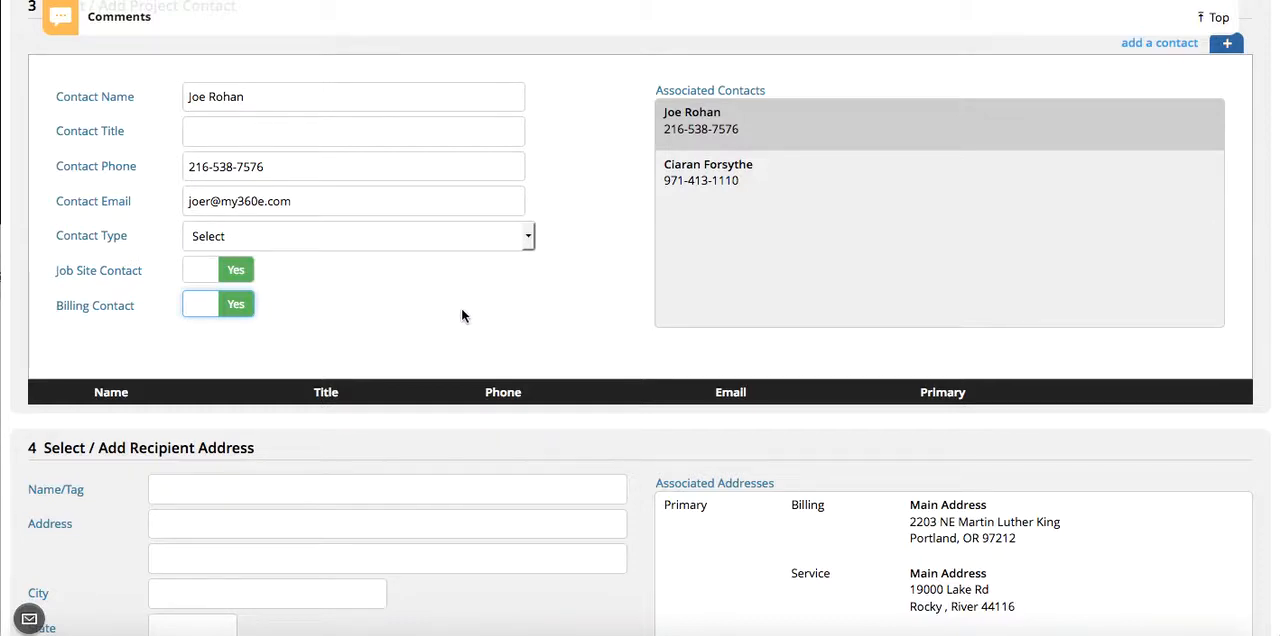
- Fill in the recipient address with the associated address tagged Service Address
scroll(462, 310, down, 3)
scroll(868, 374, down, 3)
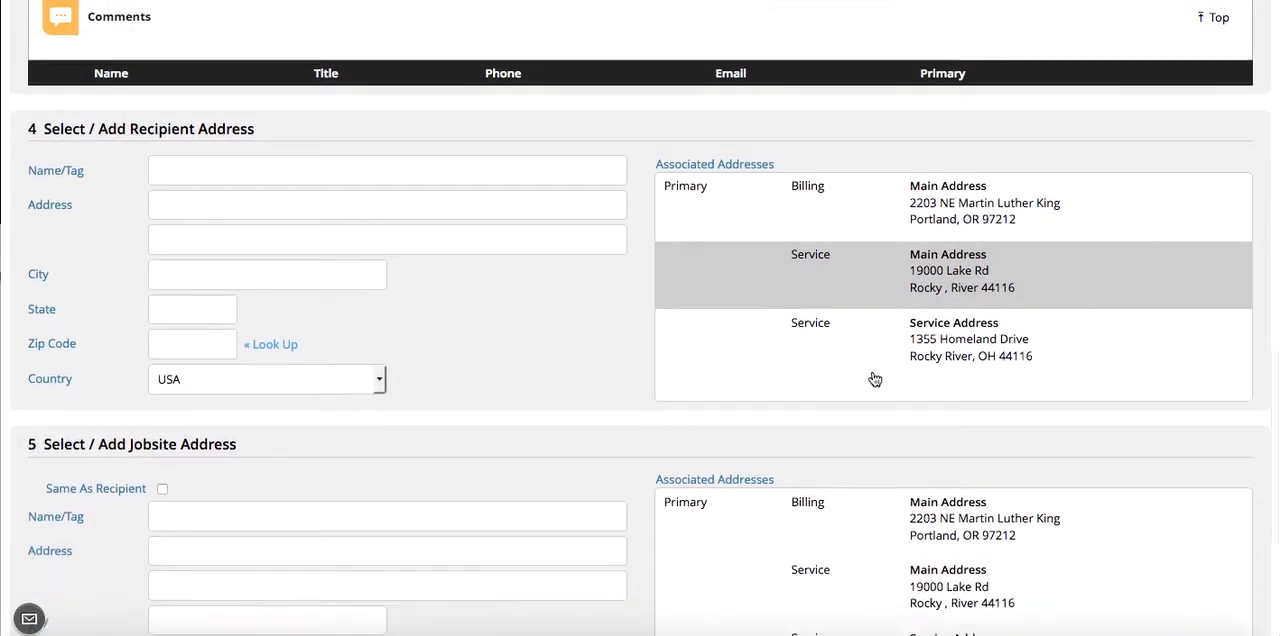
scroll(872, 369, up, 1)
scroll(872, 369, up, 1)
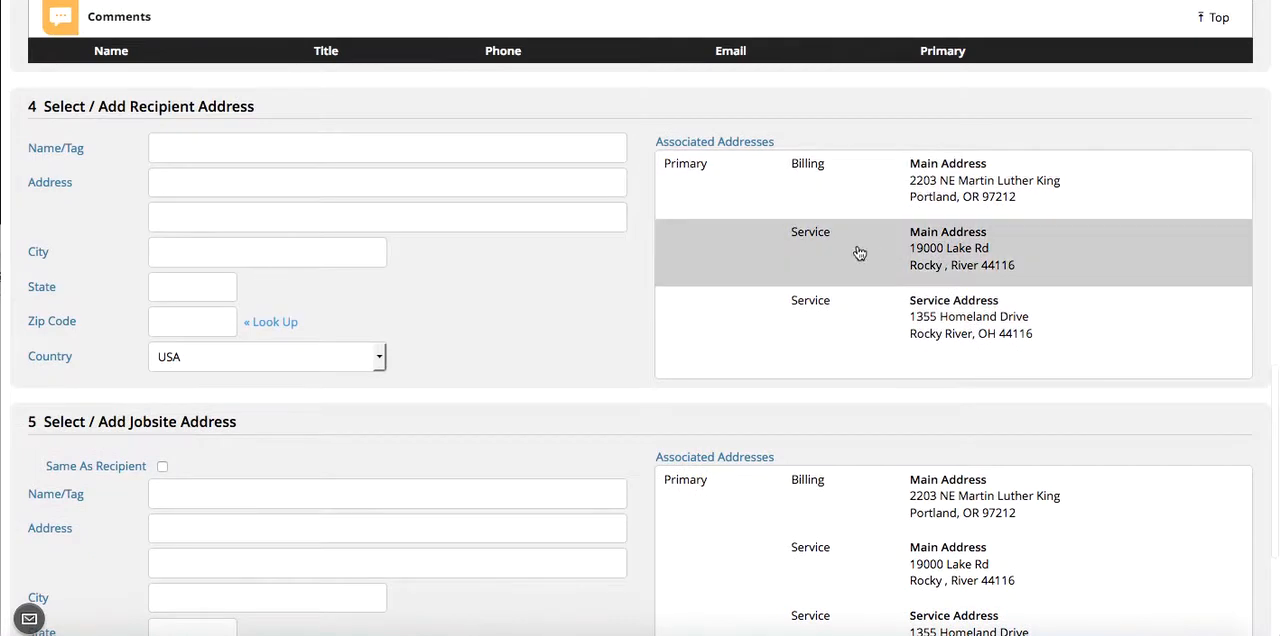
click(877, 331)
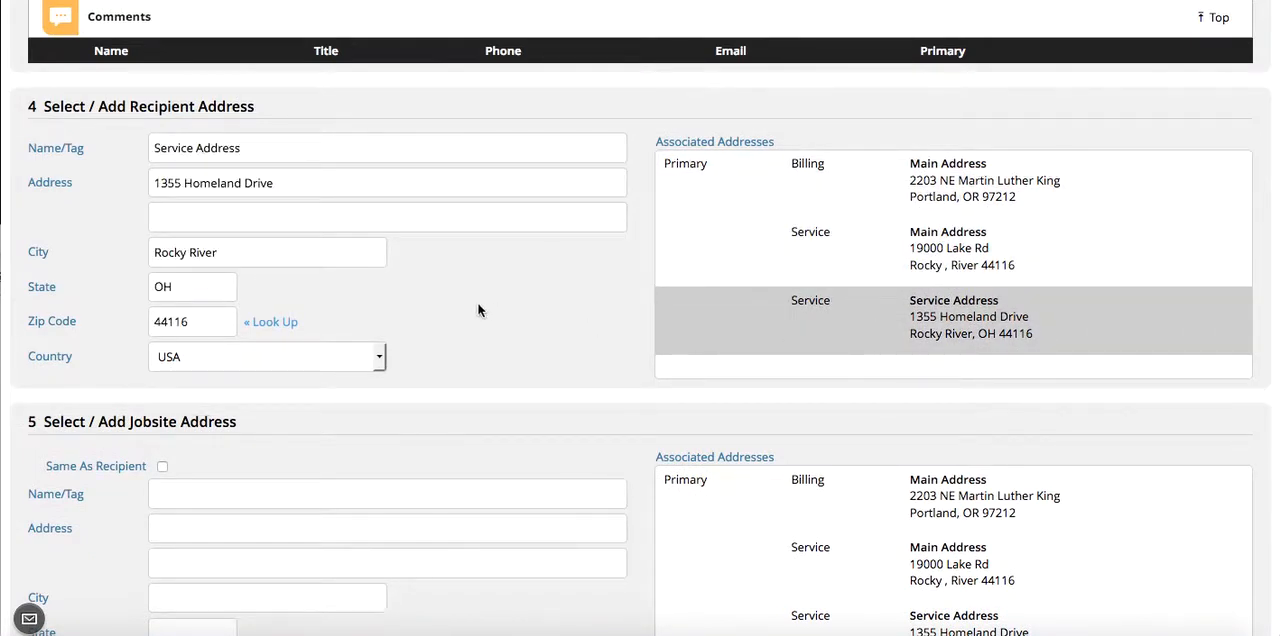
- Enter the street address of the jobsite in the jobsite address section
scroll(477, 302, down, 3)
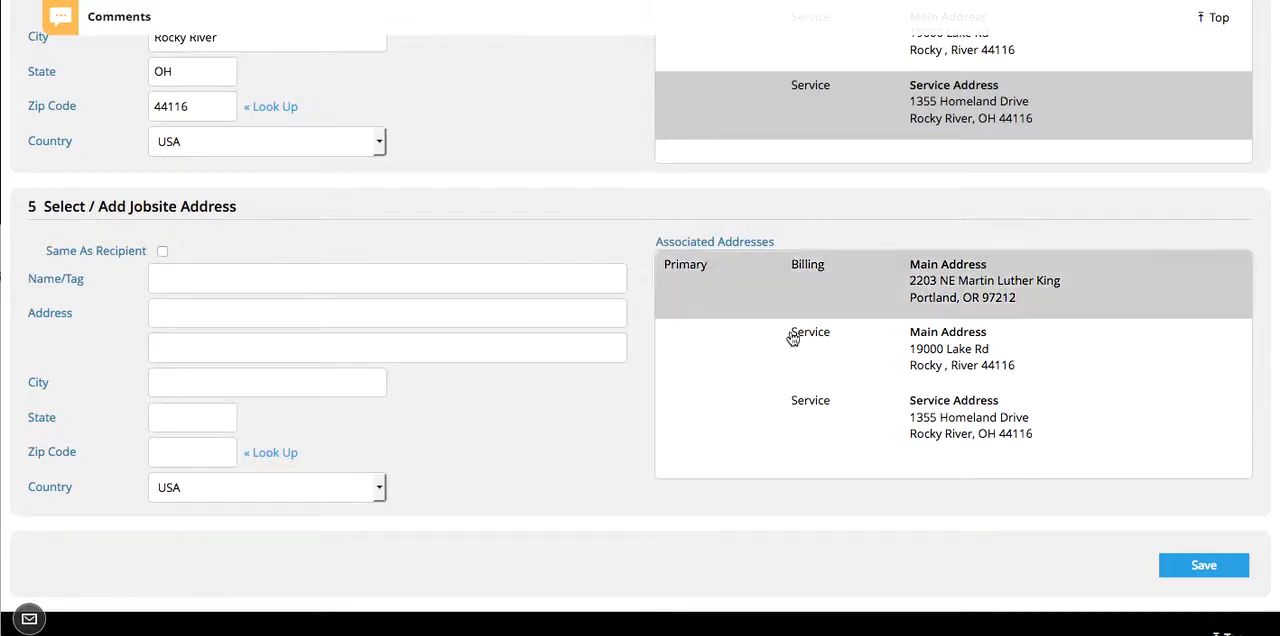
scroll(814, 358, down, 1)
scroll(815, 358, up, 1)
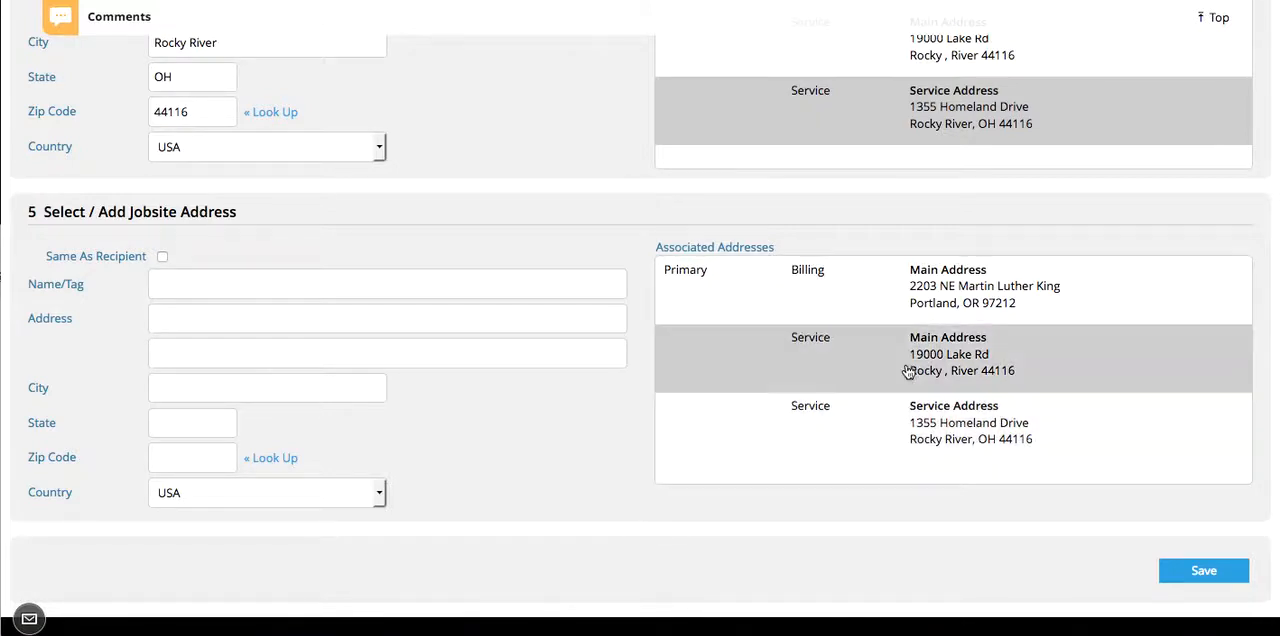
click(171, 317)
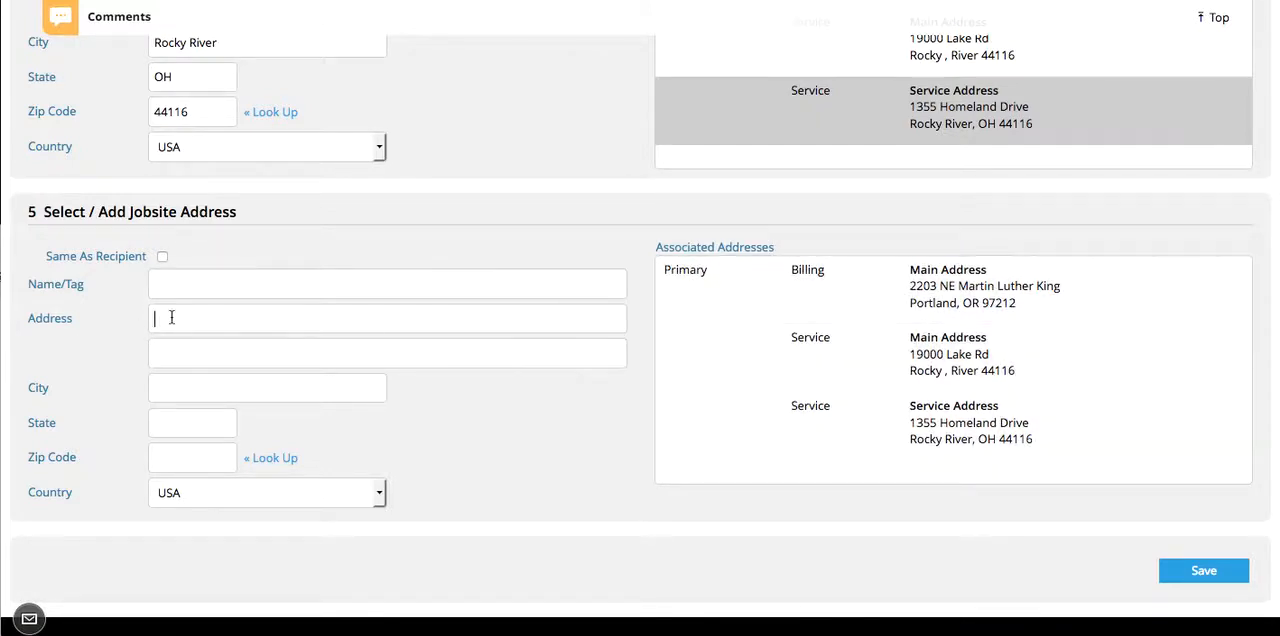
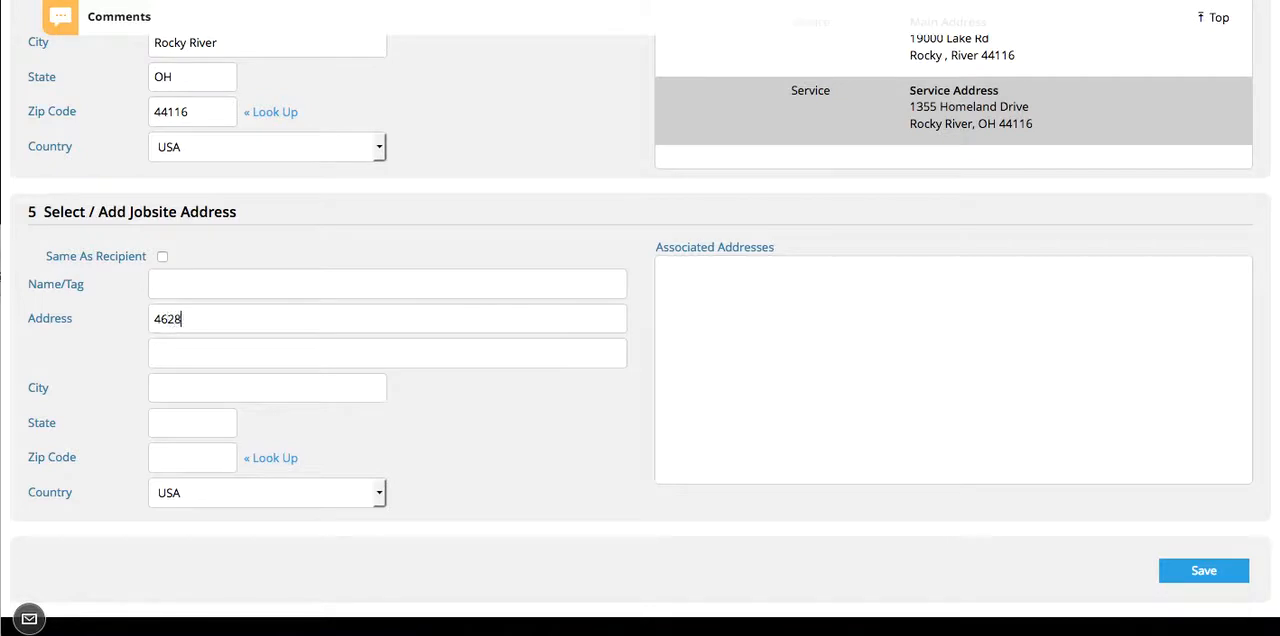
- Fill in the jobsite's city and state, and look up its zip code
key(Tab)
key(Tab)
text(Portland)
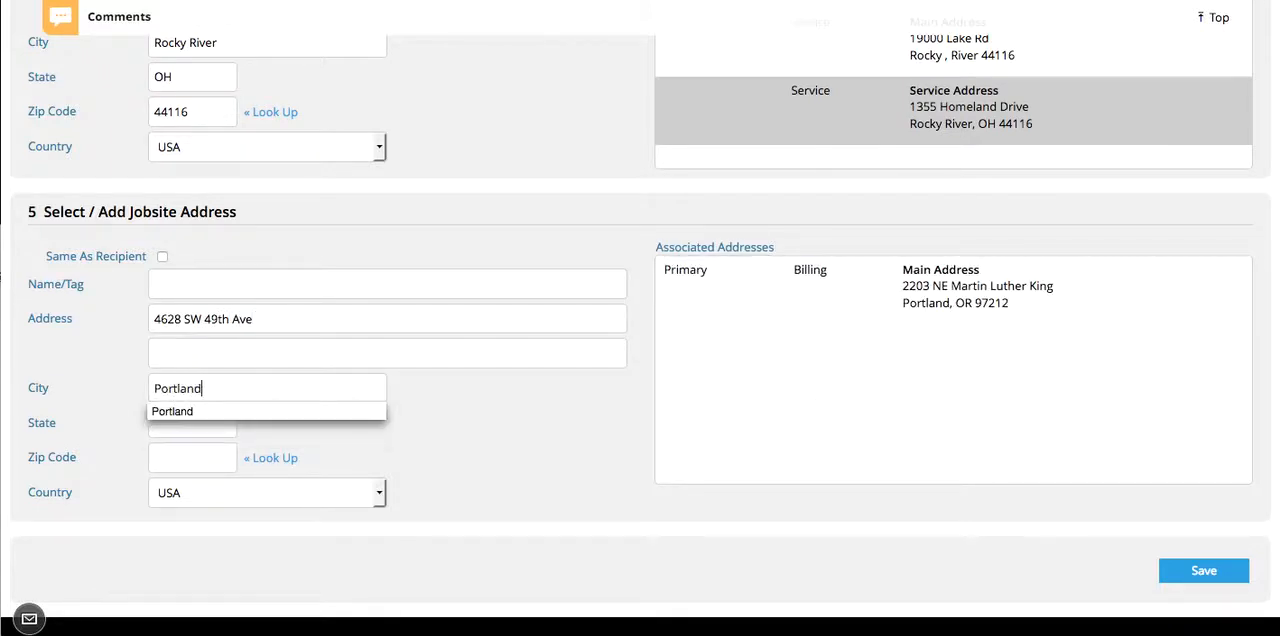
key(Tab)
text(O)
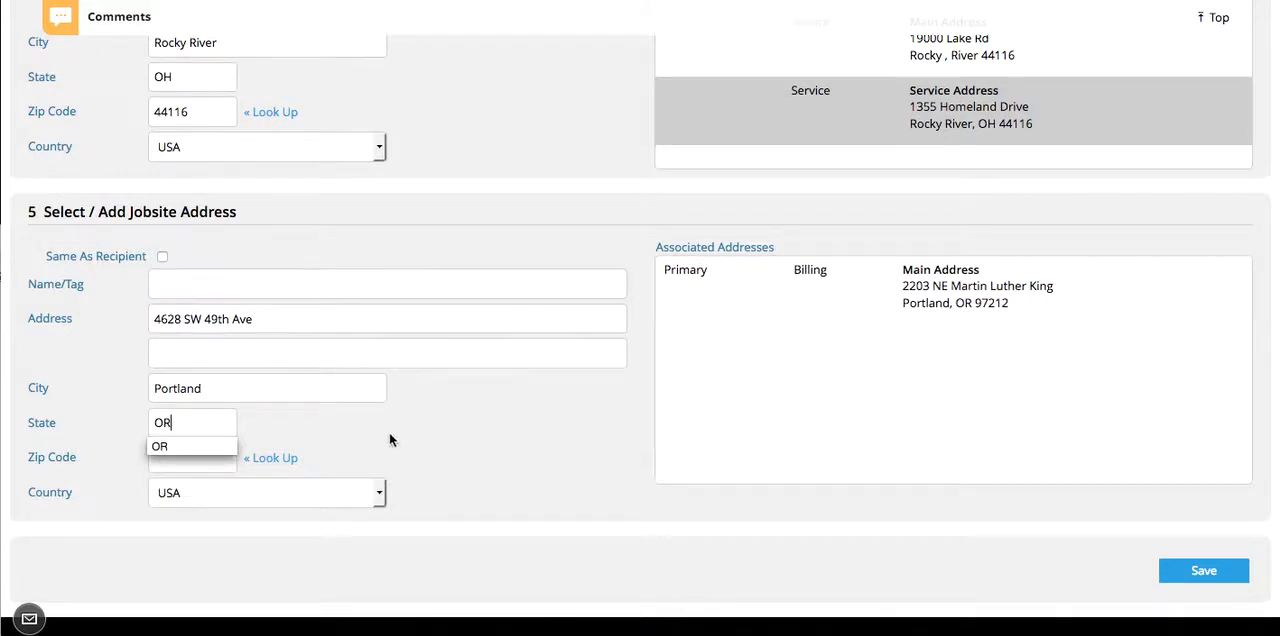
key(Tab)
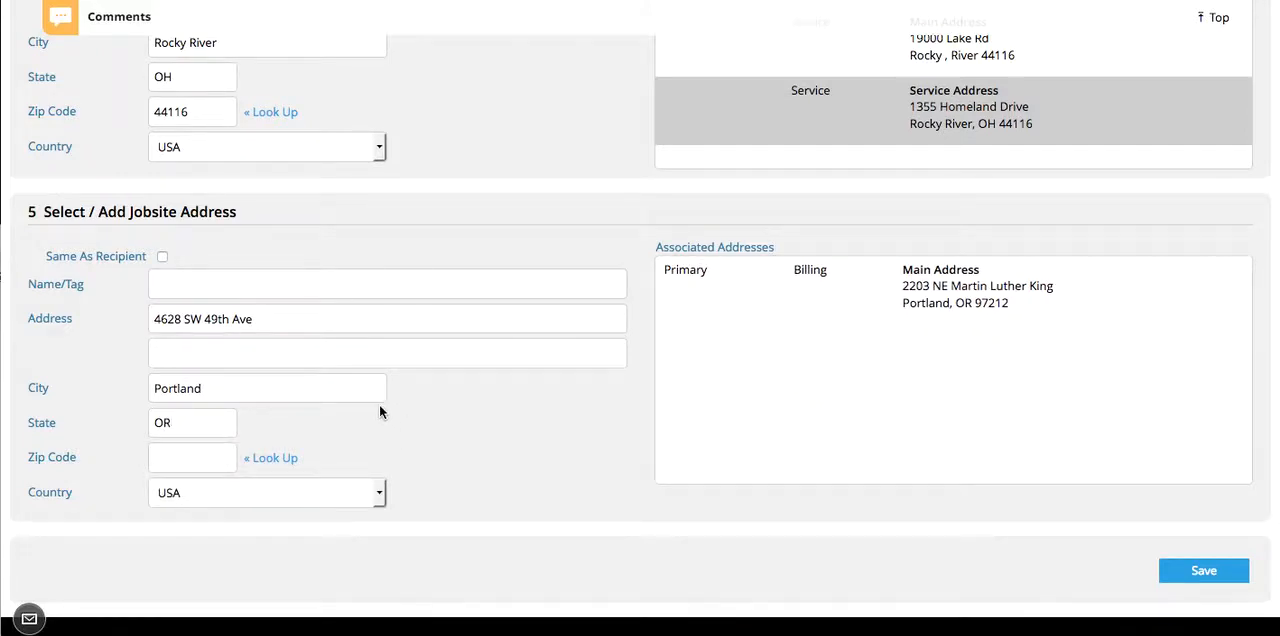
scroll(351, 450, down, 1)
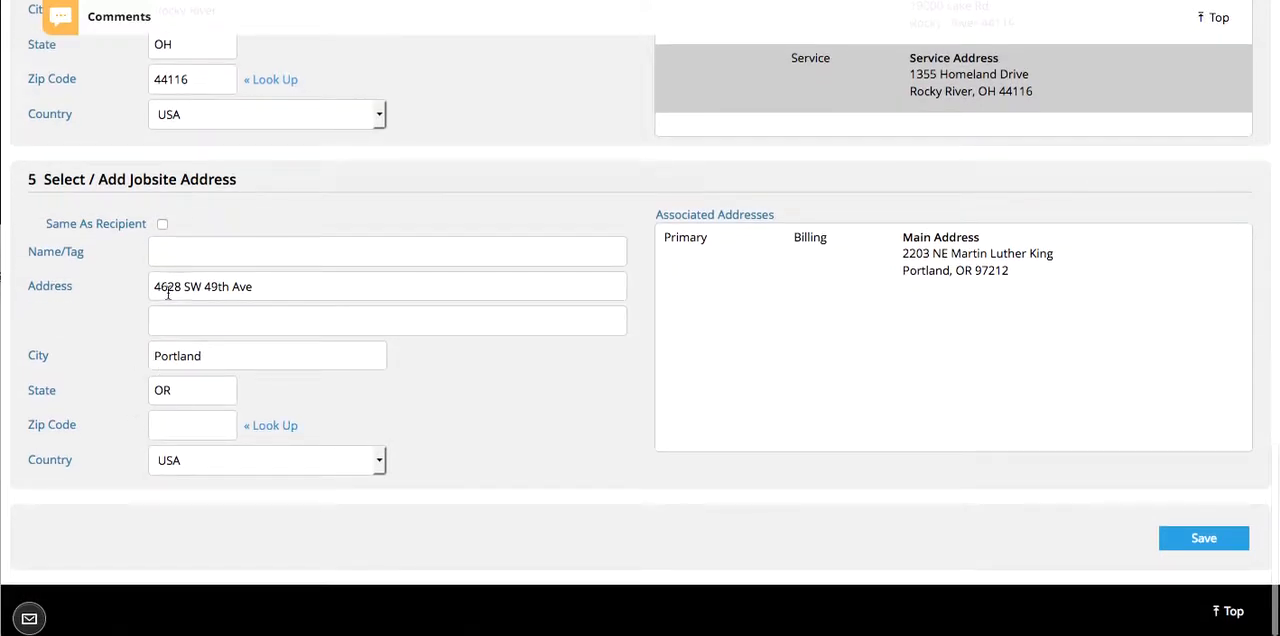
click(274, 430)
- Review the contact and address entries and save the quote's customer information
scroll(284, 240, up, 4)
scroll(283, 237, up, 1)
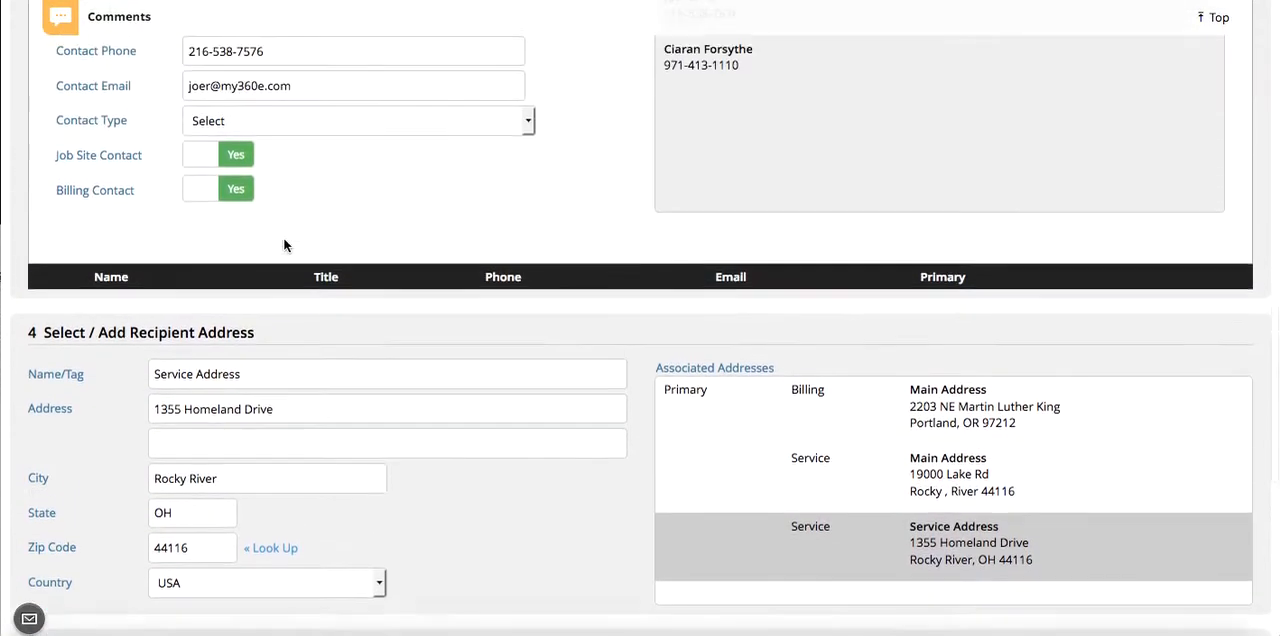
scroll(283, 240, down, 5)
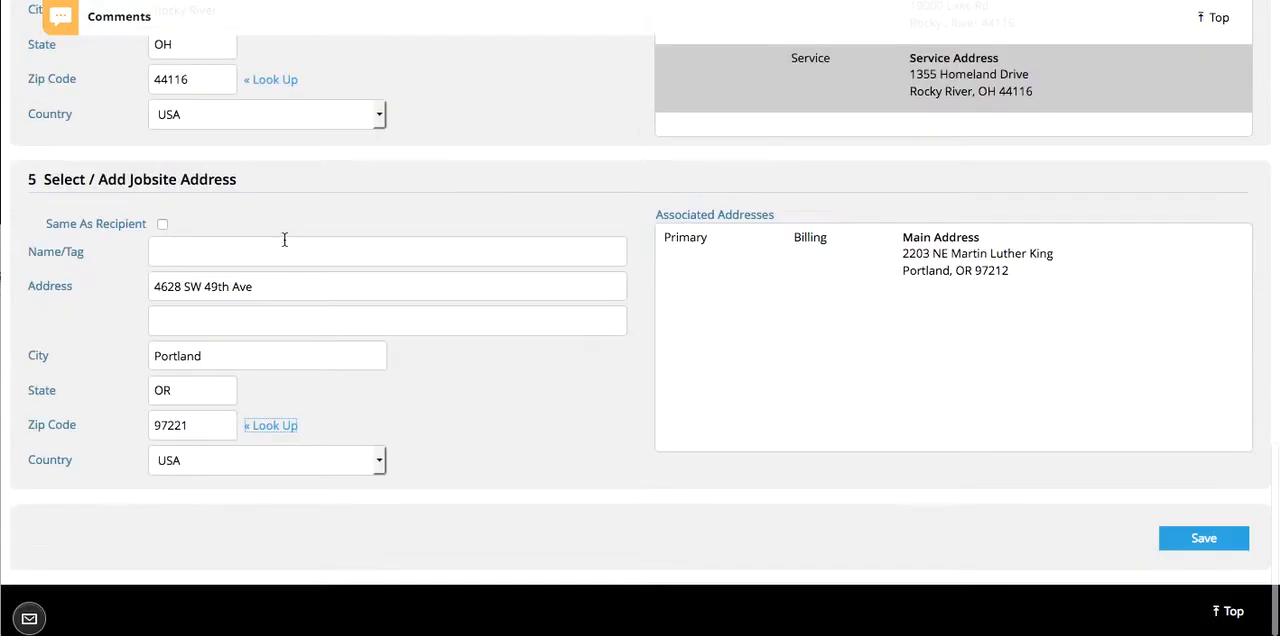
click(1201, 541)
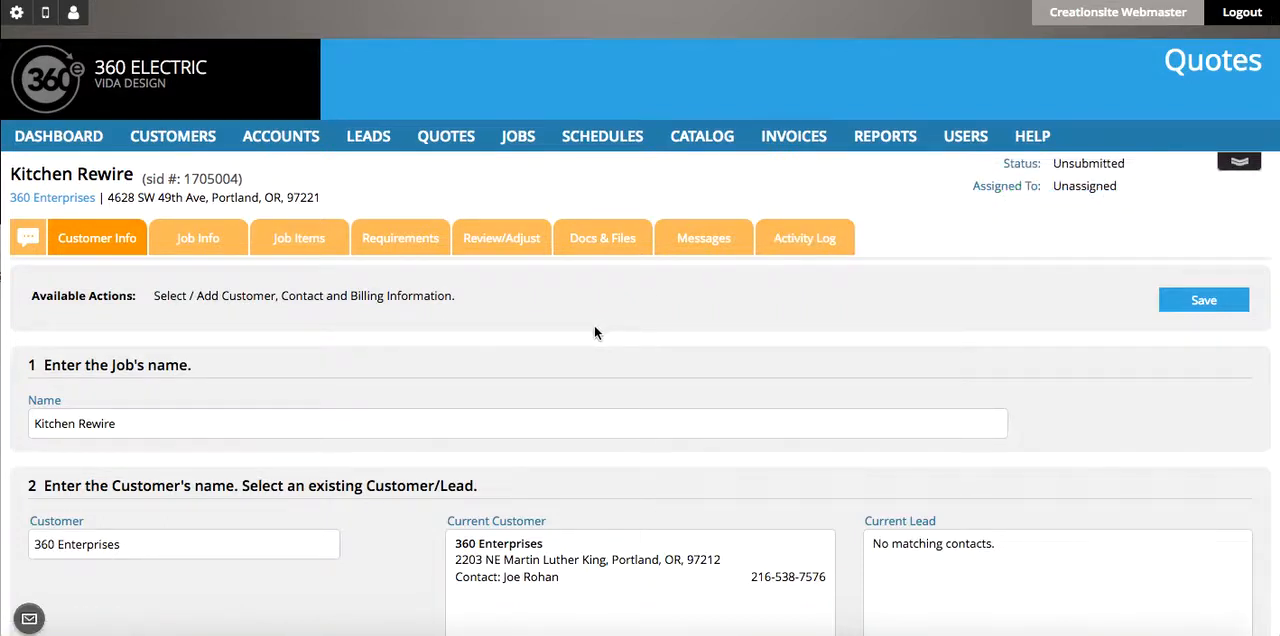
- Open the quote's job info and assign the fifth listed person as sales rep
click(197, 246)
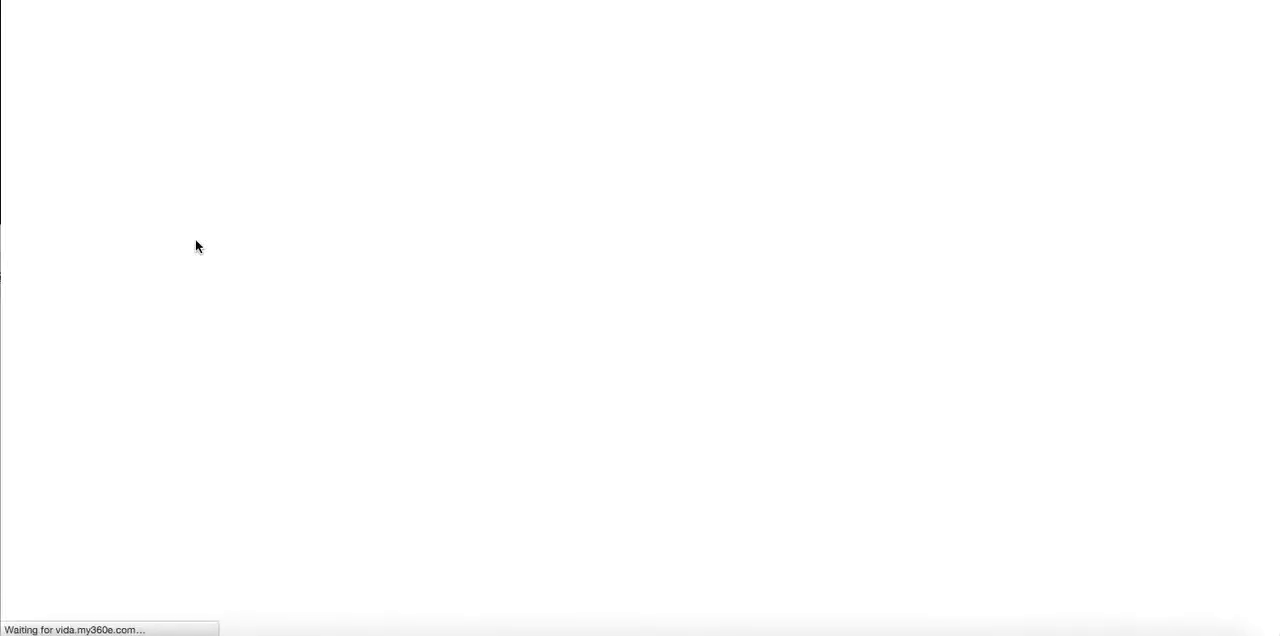
scroll(298, 398, down, 1)
scroll(298, 398, down, 3)
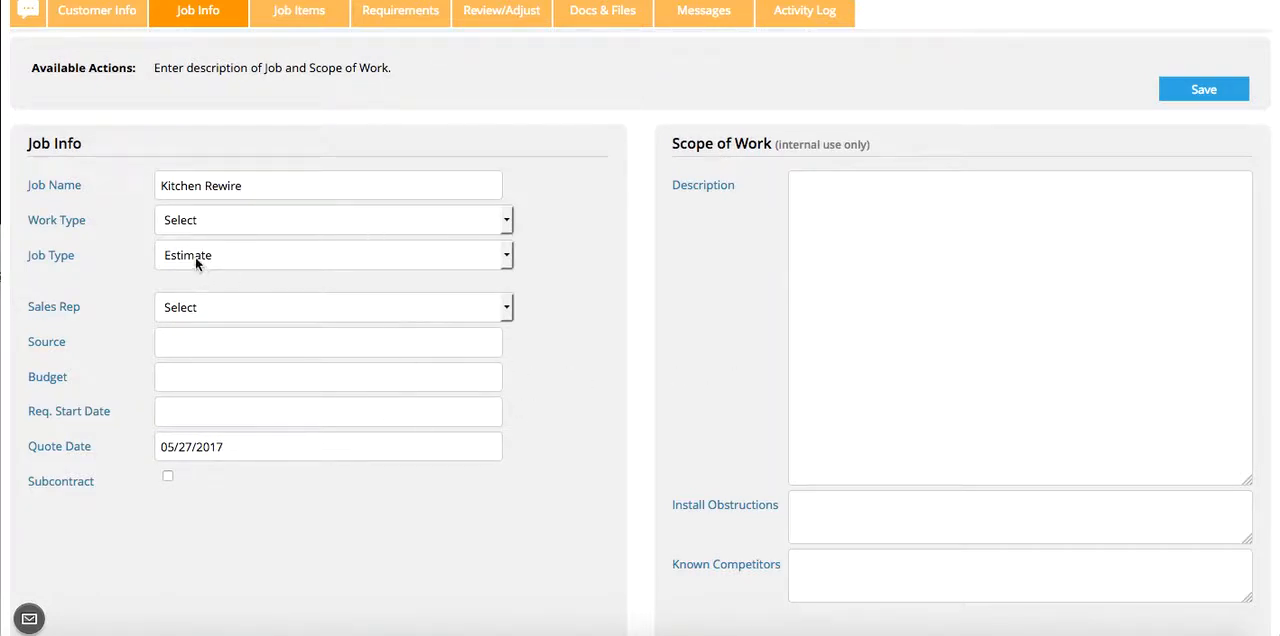
click(228, 311)
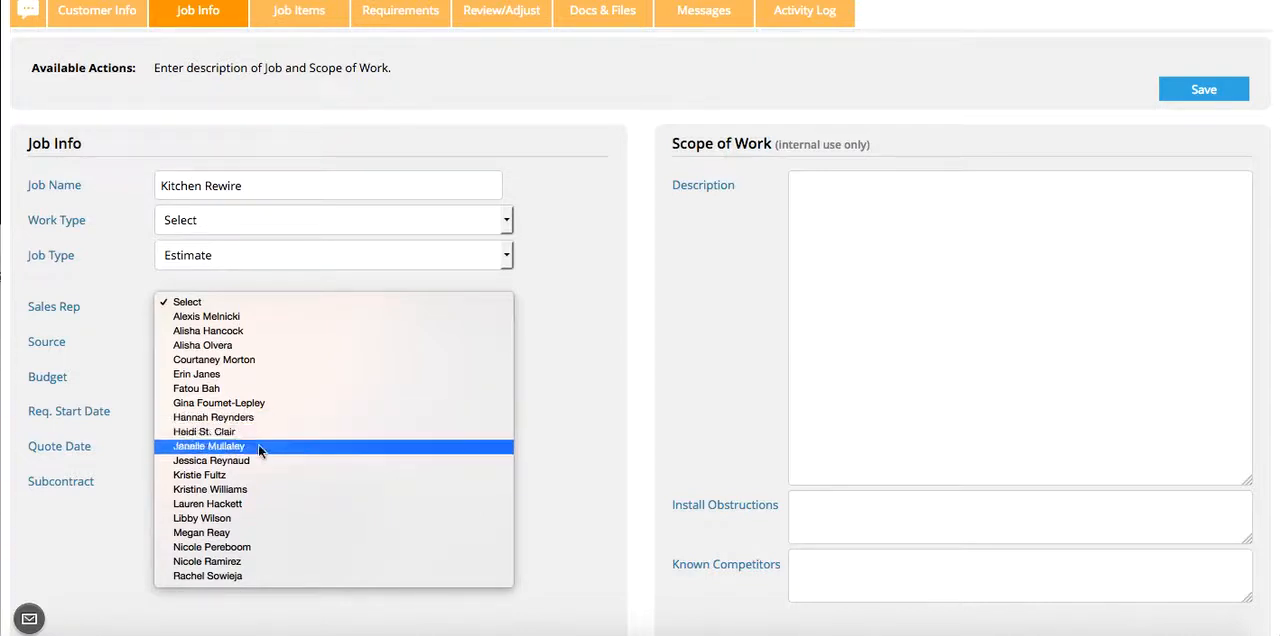
click(228, 373)
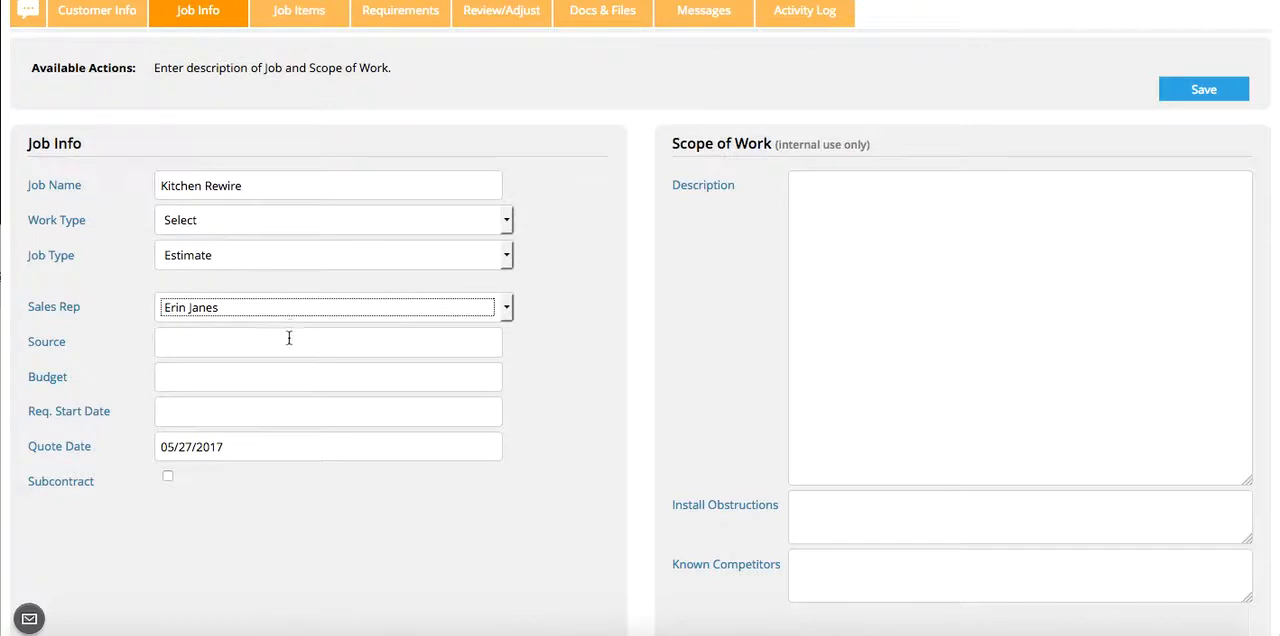
- Describe the scope of work as "require 250 sq ft. kitchen" and, on a second line, "6, 6" recessed light cans"
click(880, 241)
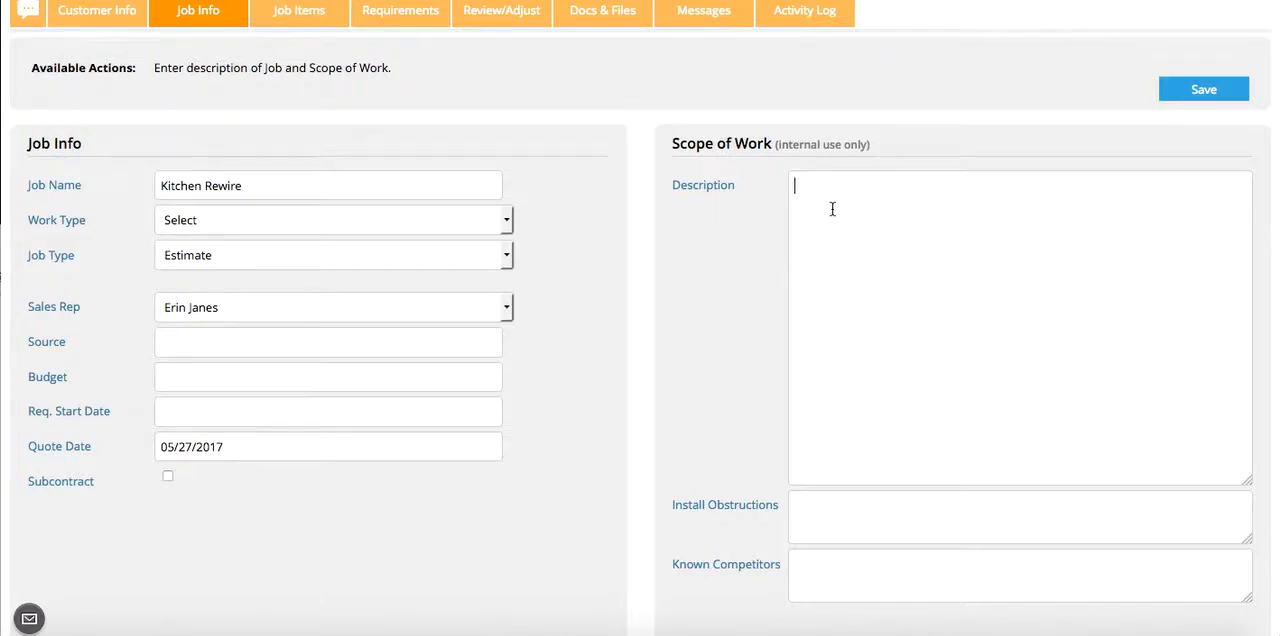
text(require 250 sq ft. kitchen)
key(Return)
text(6, 6)
text(recessed light cans )
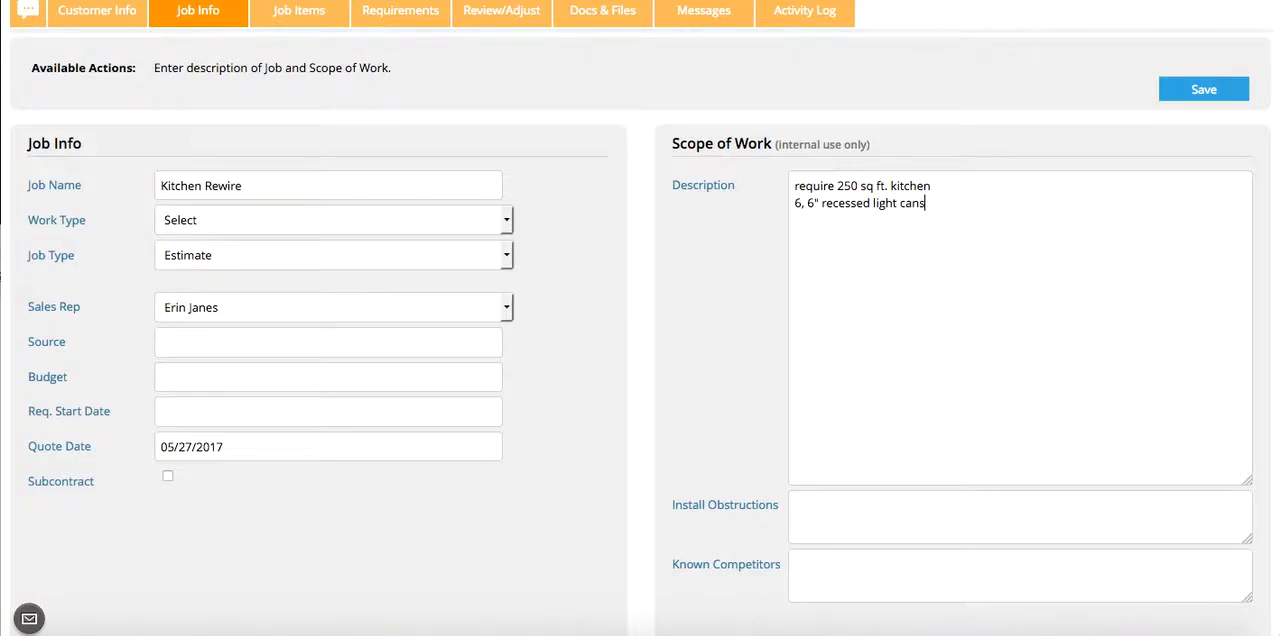
text(Ceiling Fixture)
- Save the job info with its scope of work description
scroll(926, 316, down, 2)
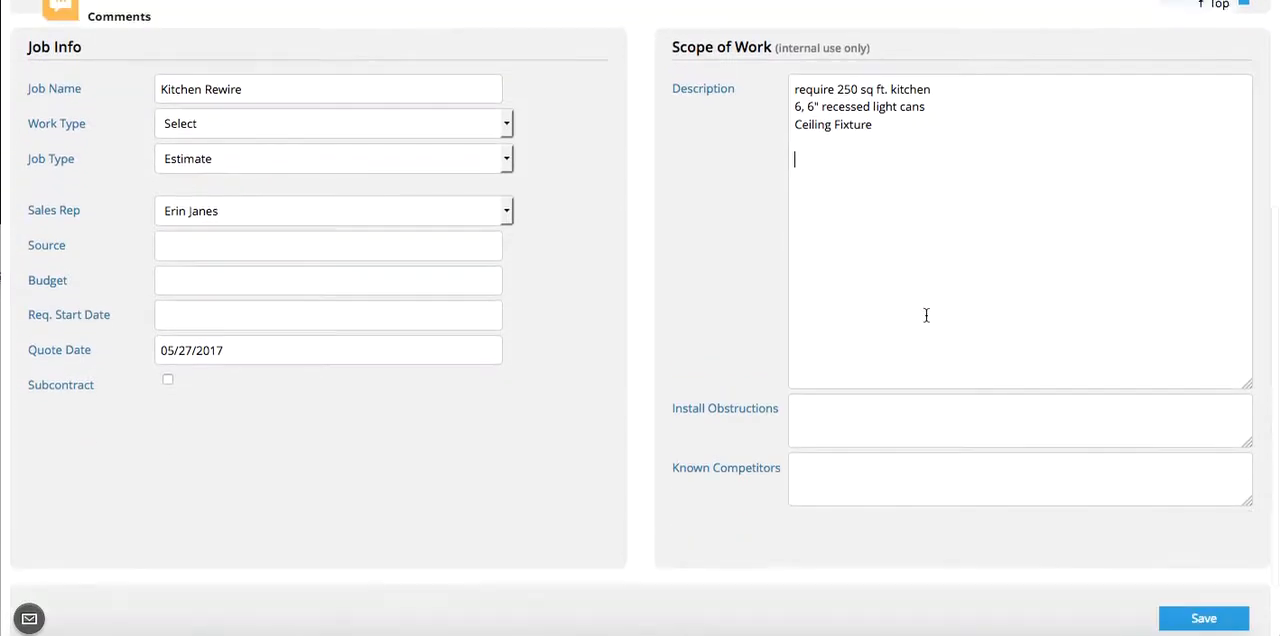
scroll(926, 316, up, 2)
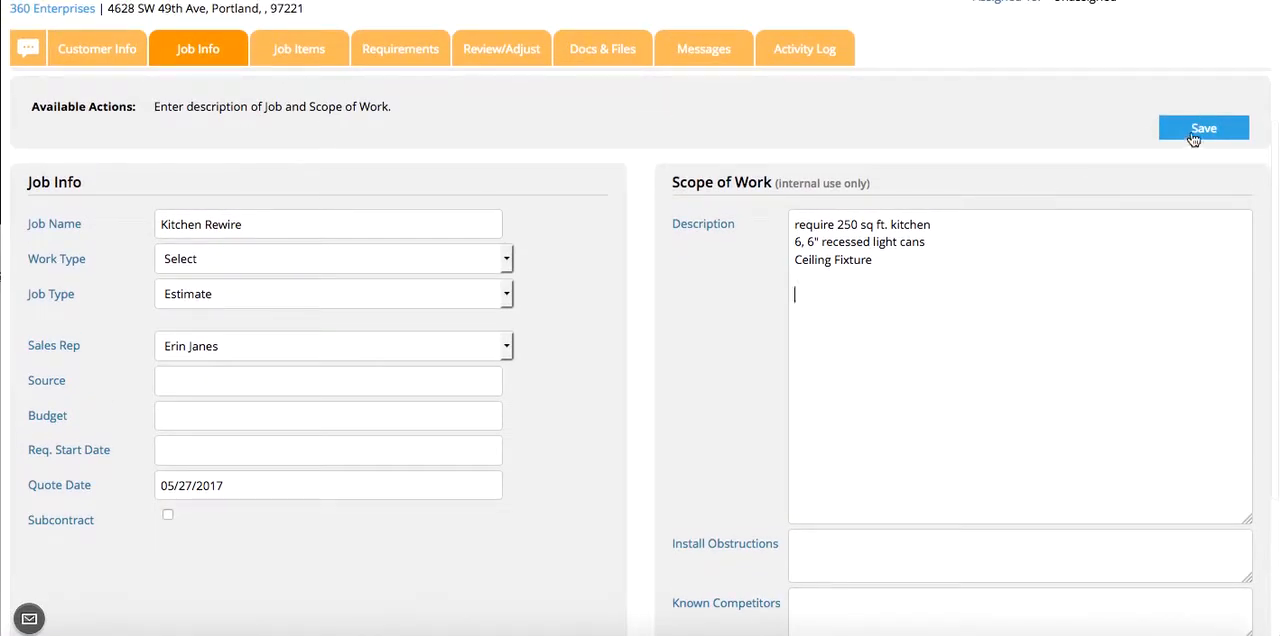
click(1197, 132)
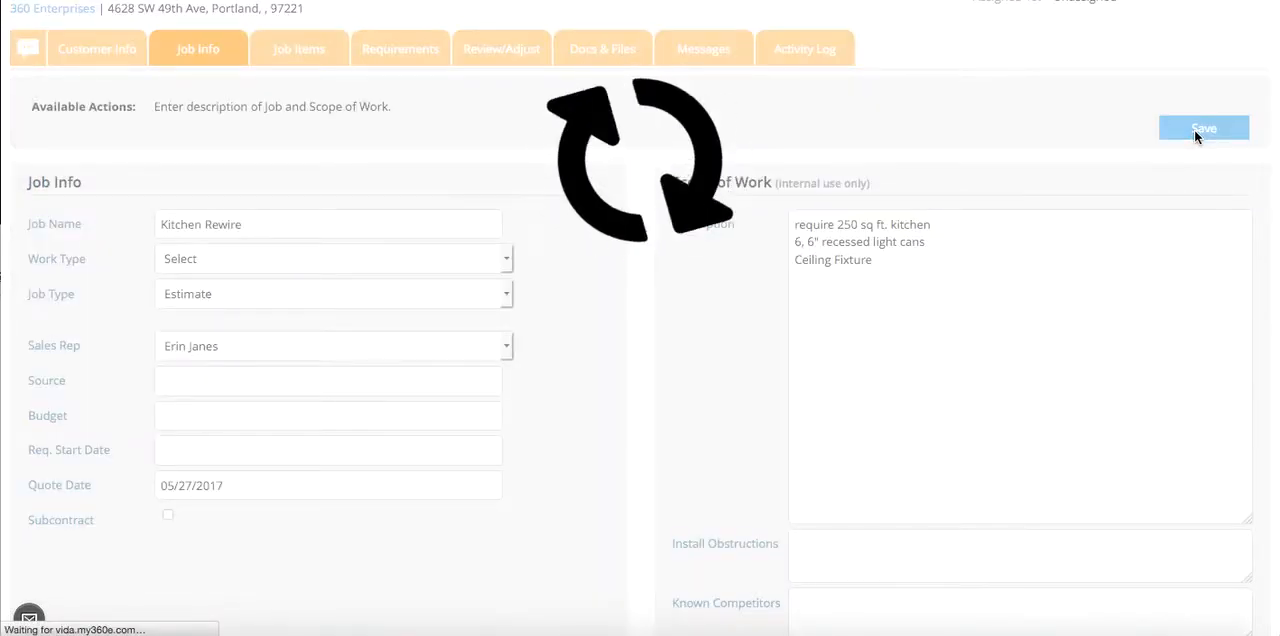
scroll(270, 292, down, 3)
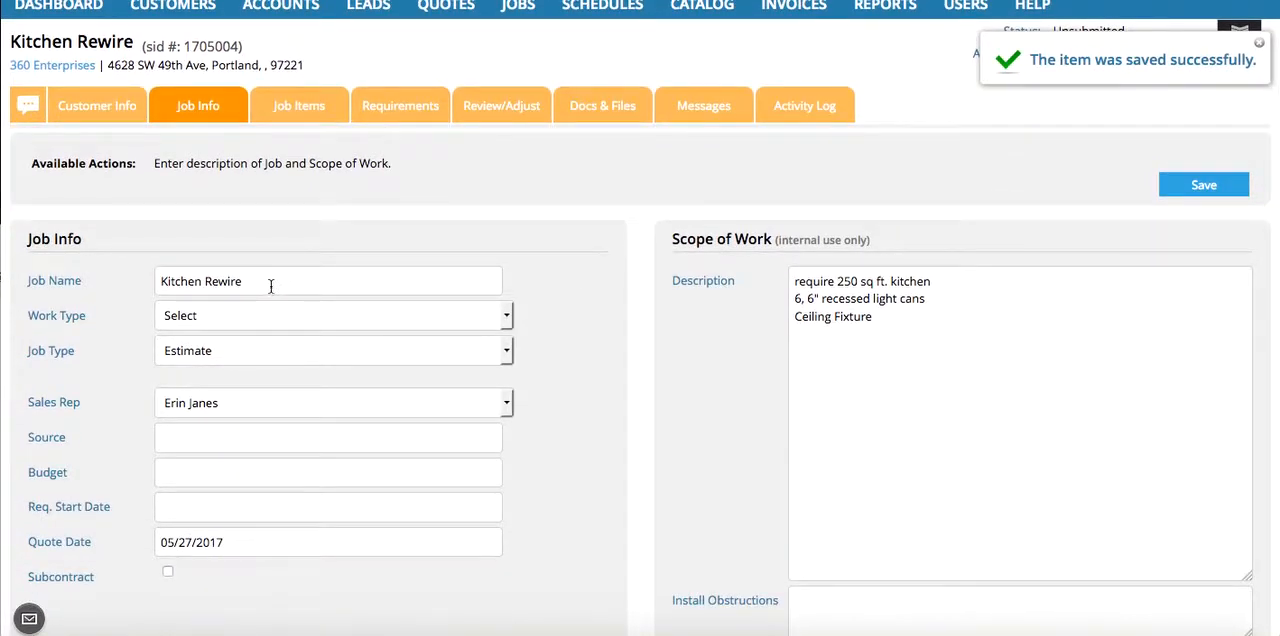
- Open the quote's job items and name the first job item "Demo"
click(297, 107)
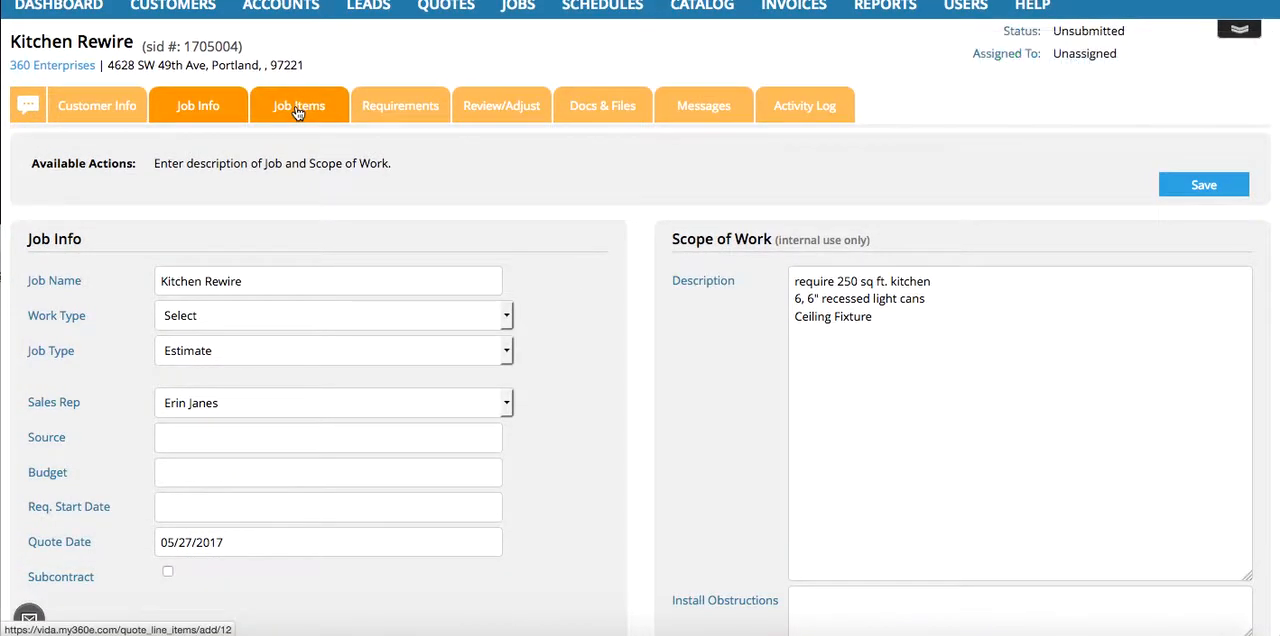
scroll(286, 273, down, 1)
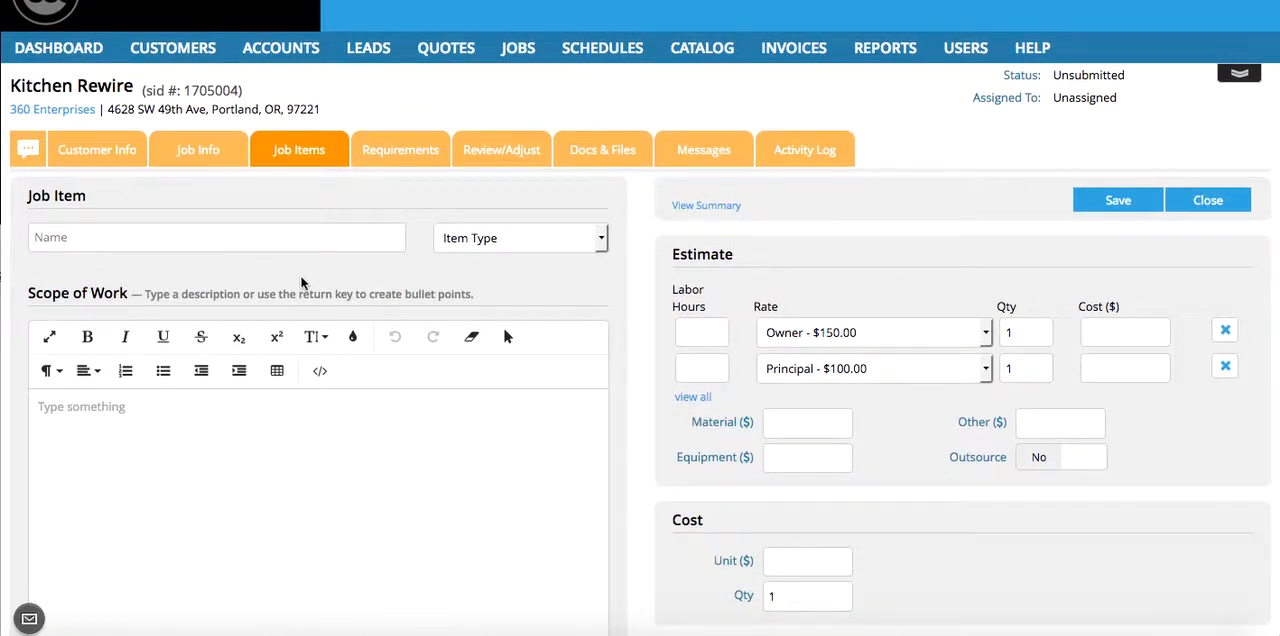
scroll(411, 393, down, 1)
click(235, 238)
text(d)
key(BackSpace)
text(Demo)
- Describe the Demo item's scope of work as "revmove drywall, expose old wiring."
scroll(440, 238, up, 2)
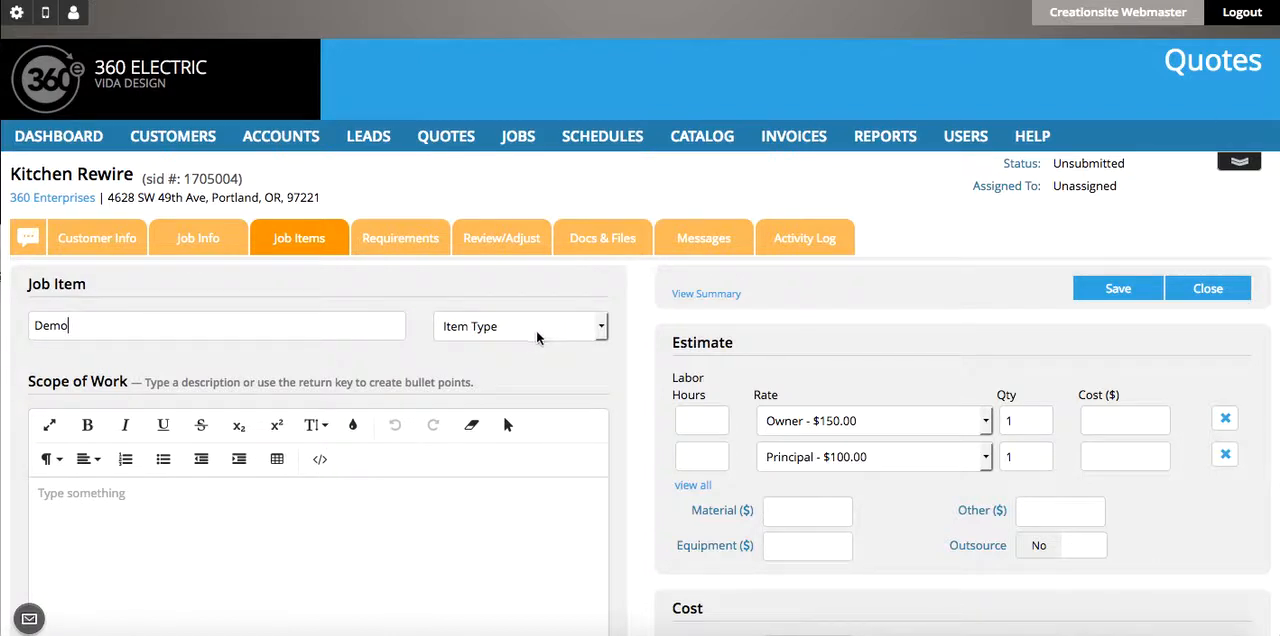
scroll(418, 517, down, 1)
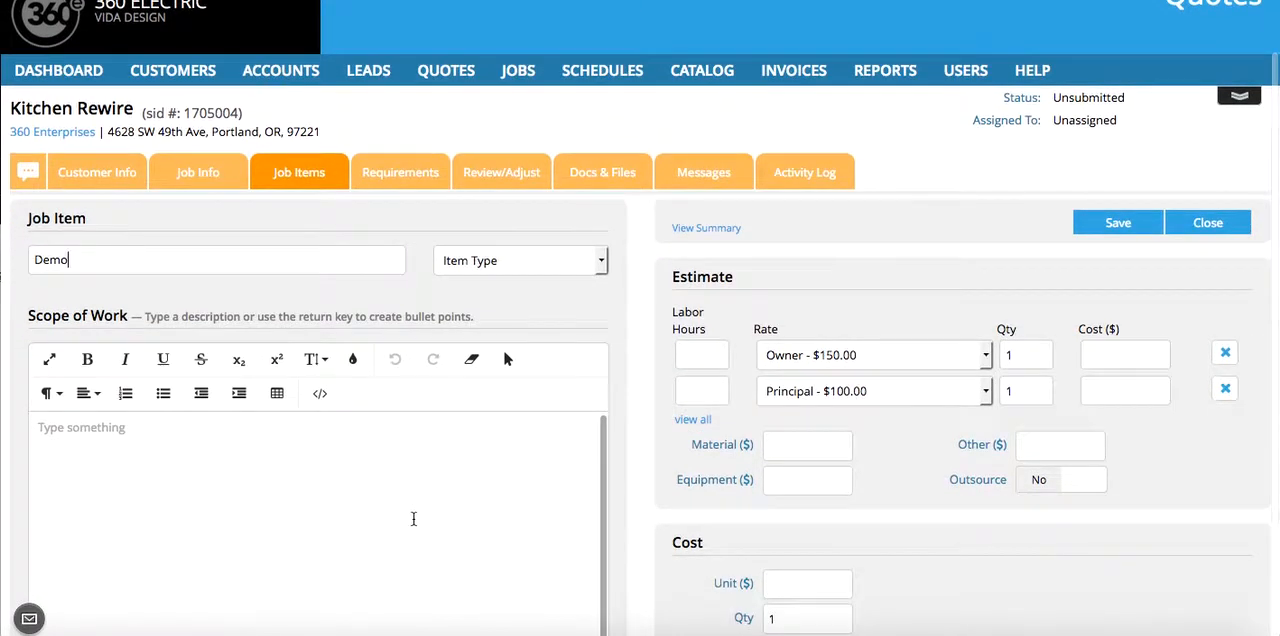
scroll(413, 518, down, 1)
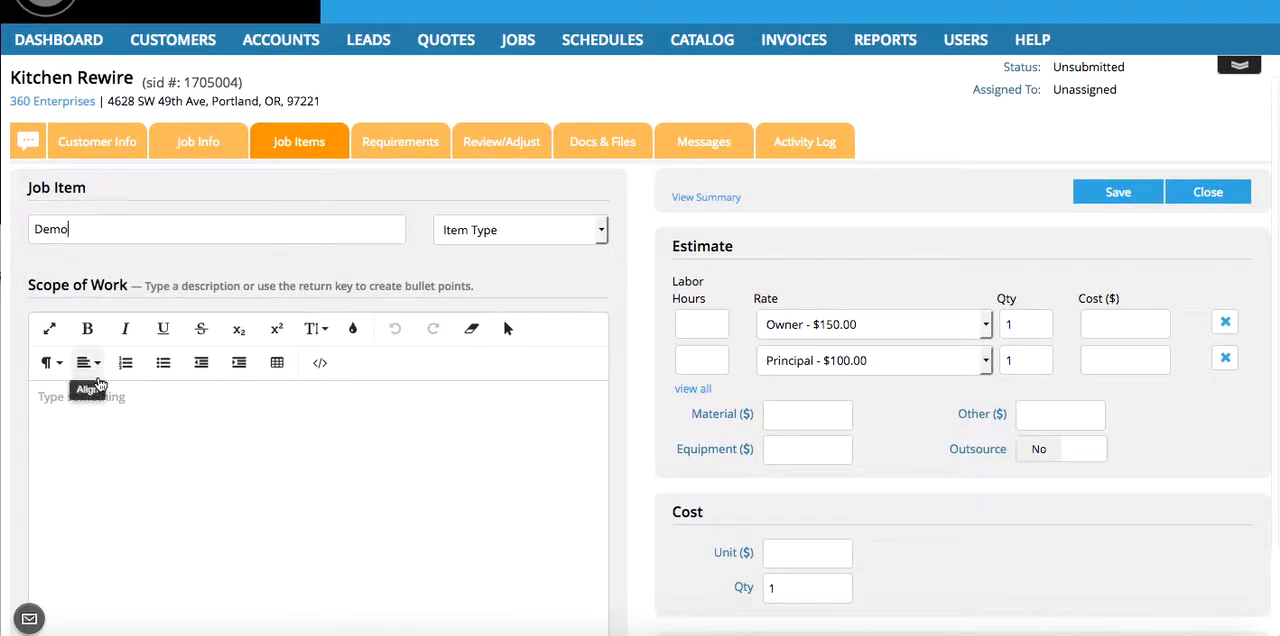
click(108, 410)
text(revmove)
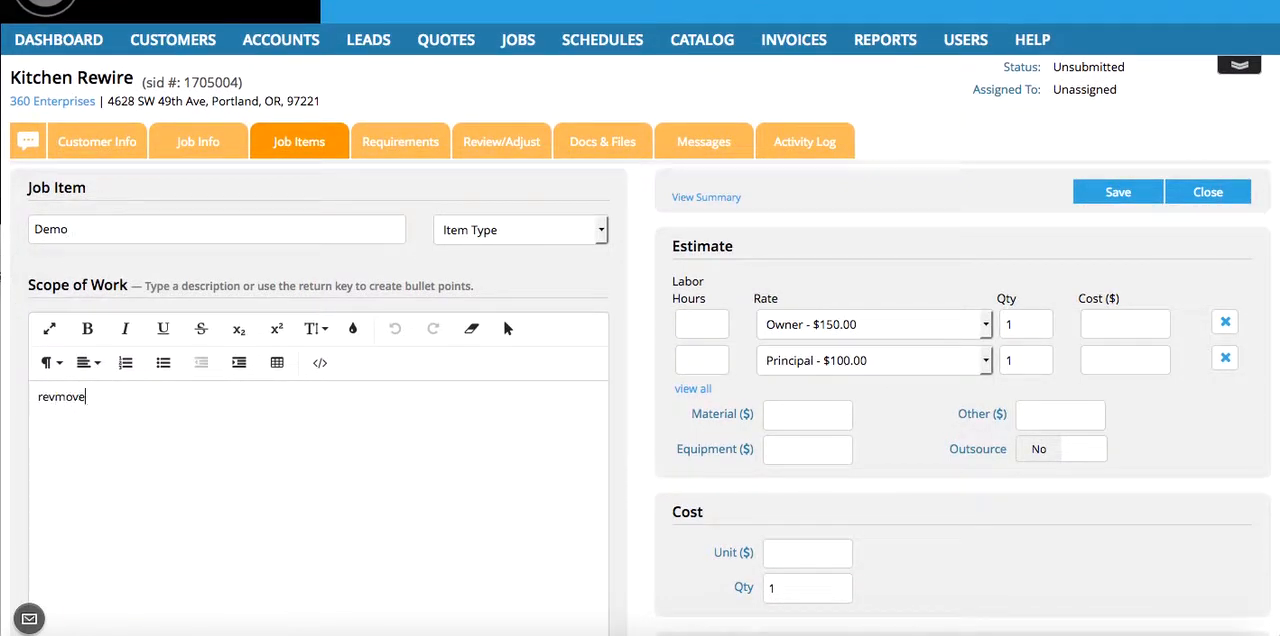
text( drywall, expose o)
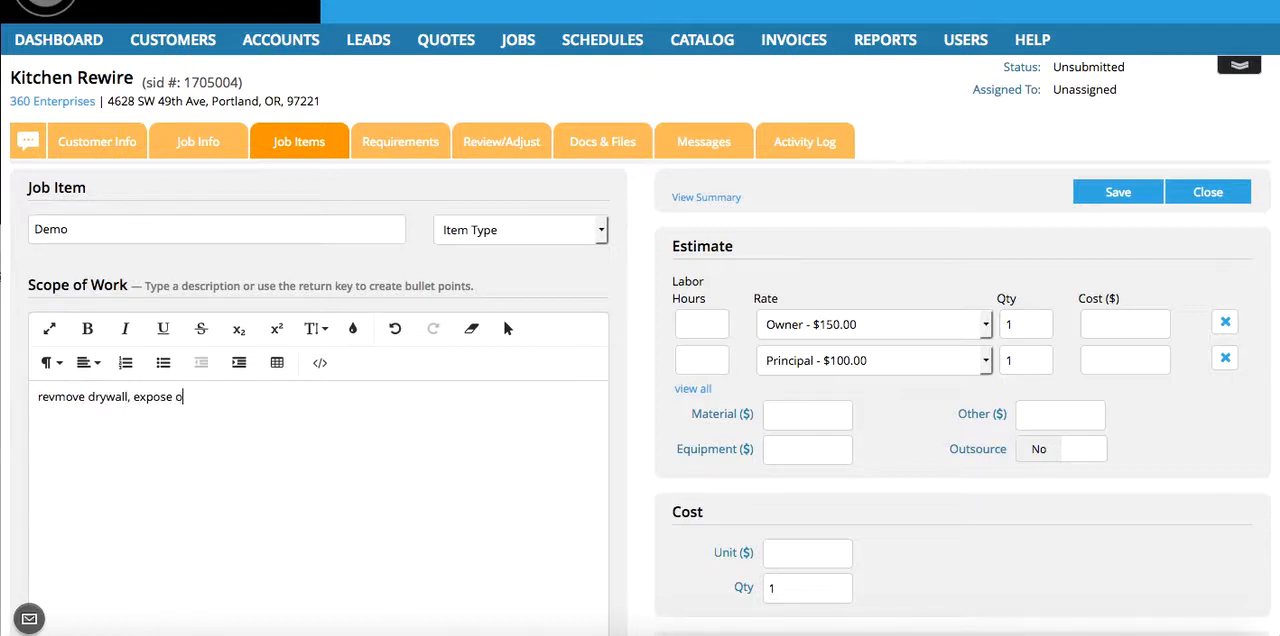
text(ld wiring.)
- Estimate 4 labor hours each at the Owner and Principal rates, then save and close the Demo item
scroll(640, 318, down, 2)
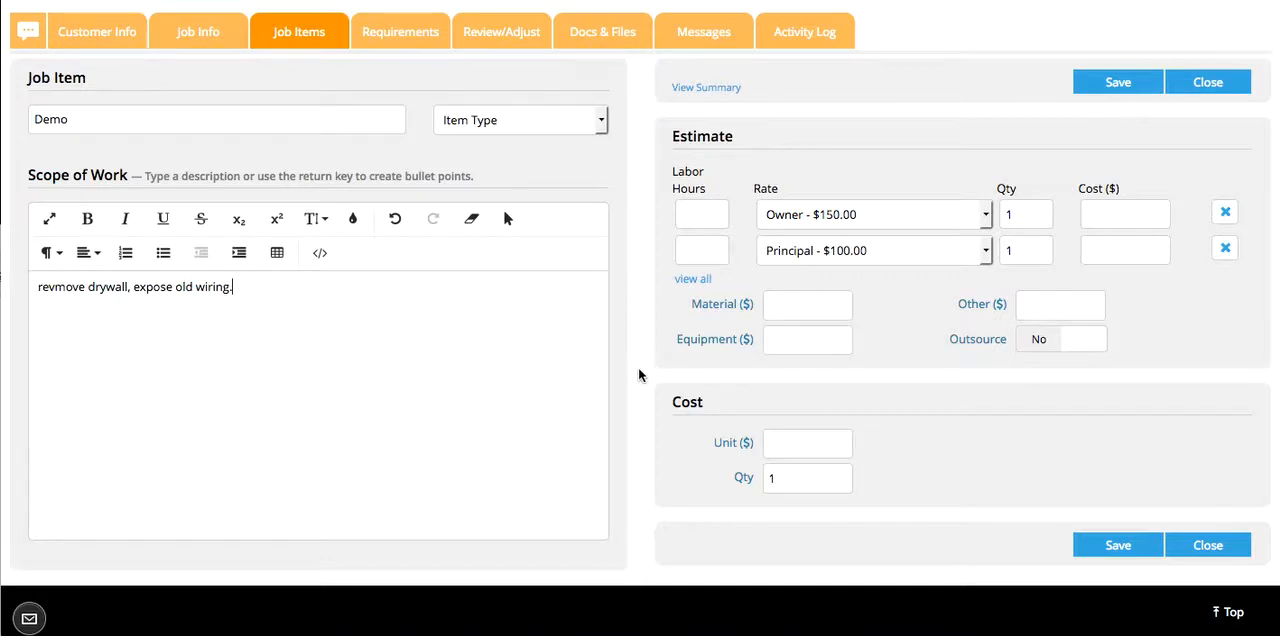
click(702, 216)
text(4)
click(695, 245)
text(4)
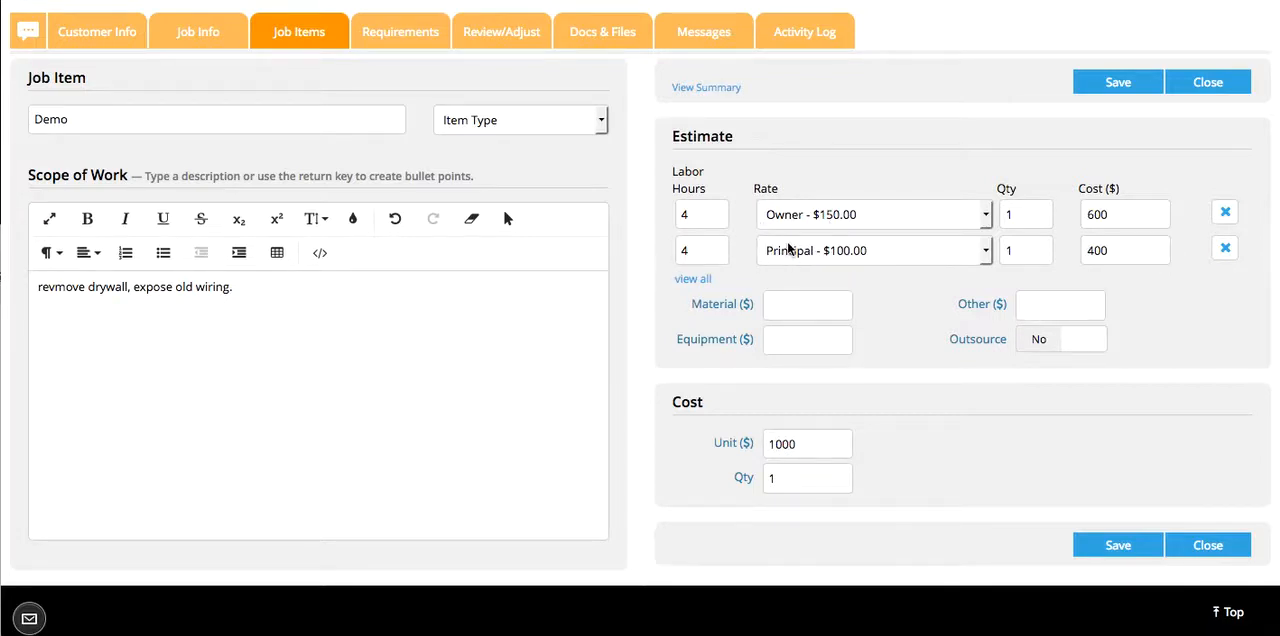
click(789, 302)
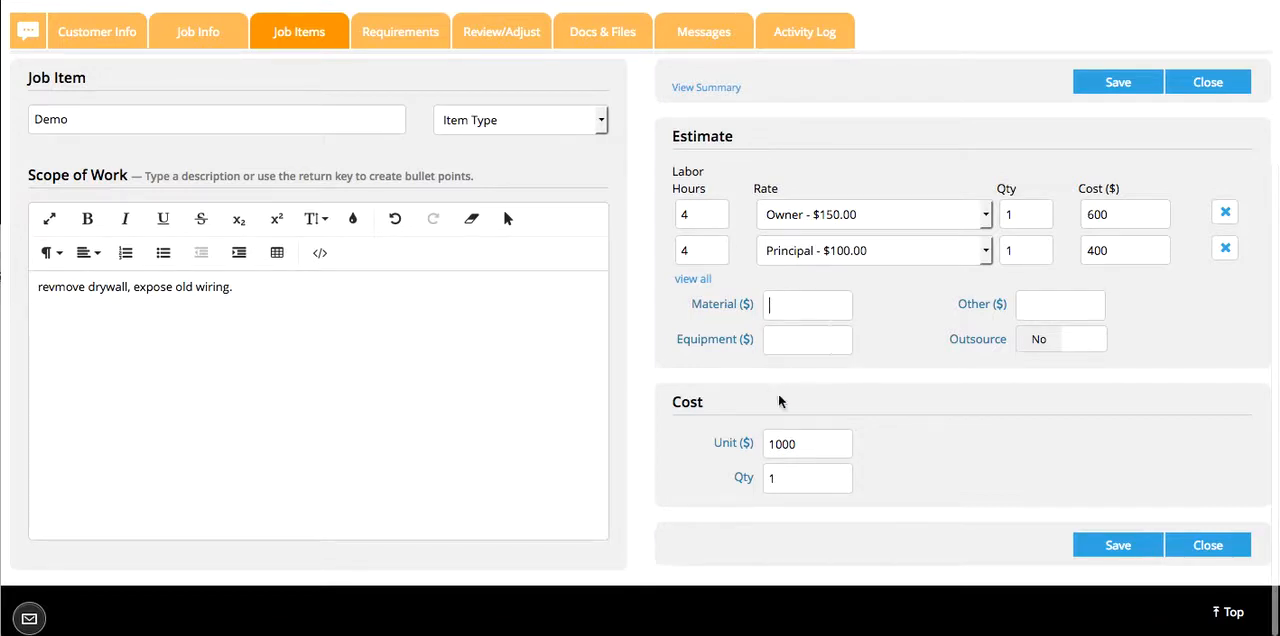
click(1114, 546)
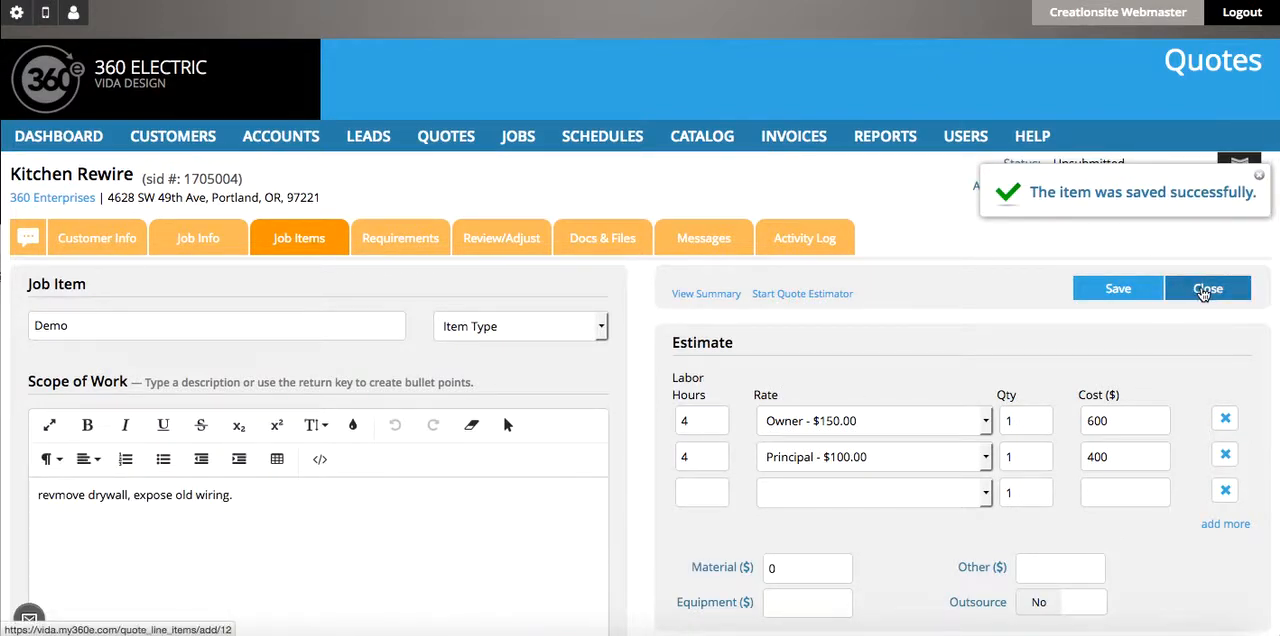
click(1205, 290)
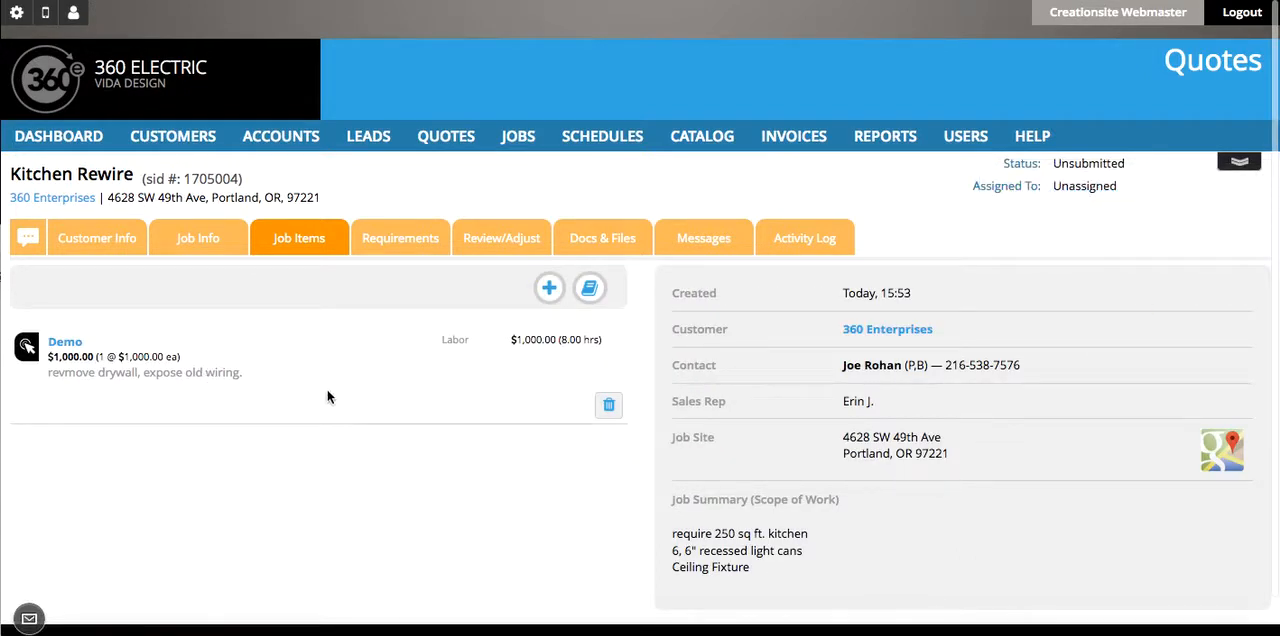
- Add a second job item to the quote and name it "wiring"
click(549, 288)
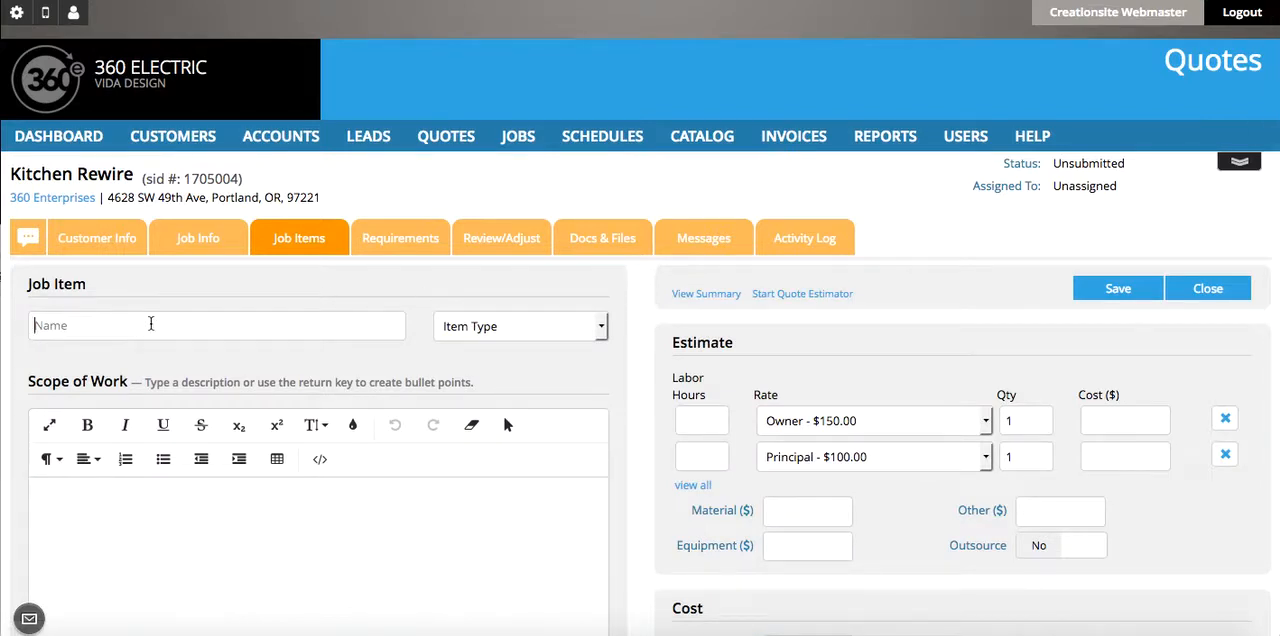
click(151, 323)
text(wiring)
- Describe the wiring item's scope of work as "replace nob n tube wiring with 12 2 romex."
click(163, 490)
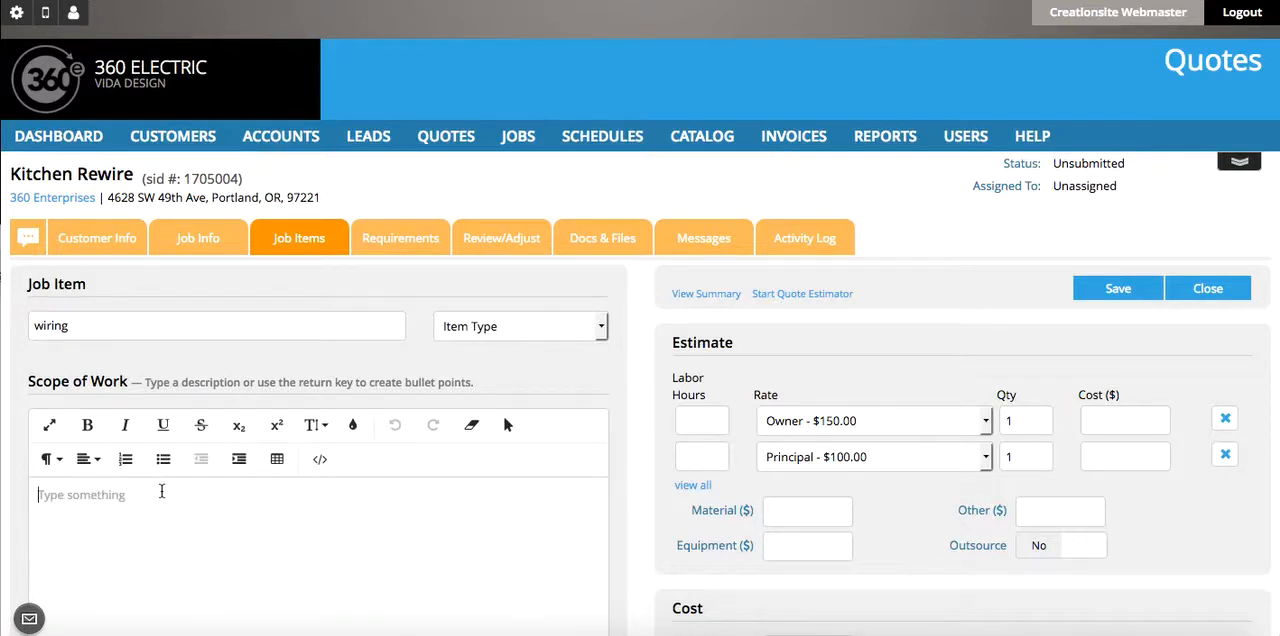
text(replace n)
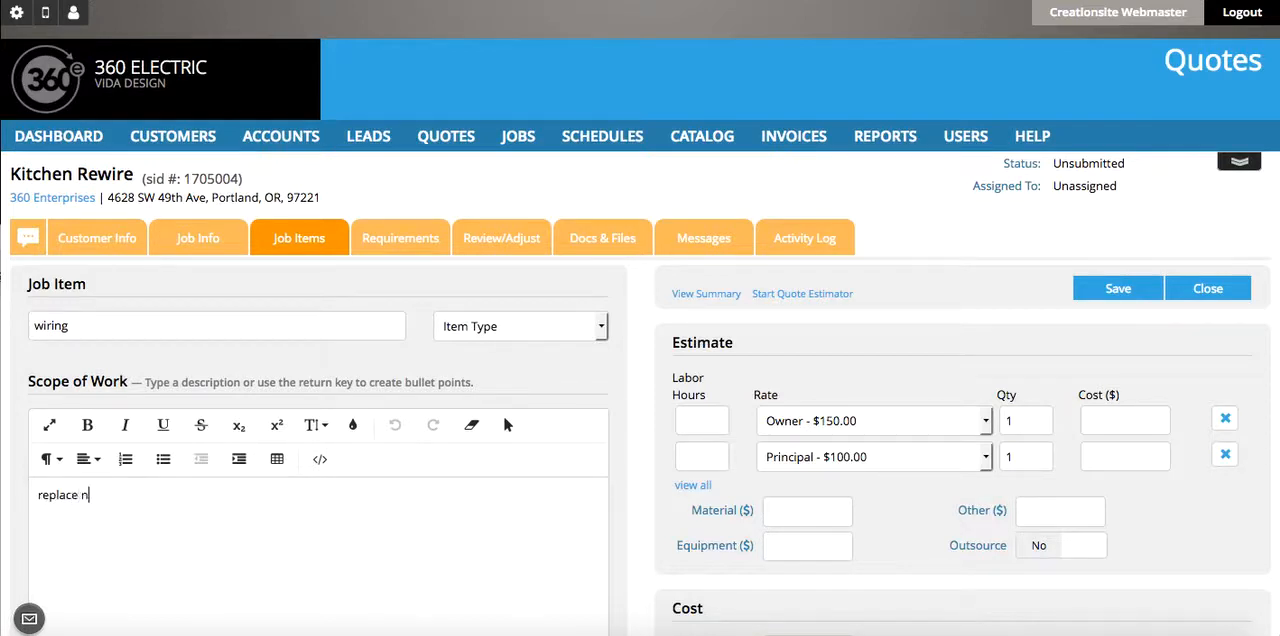
text(ob n tube w)
text(orin)
key(BackSpace)
key(BackSpace)
key(BackSpace)
key(BackSpace)
text(iring with 12)
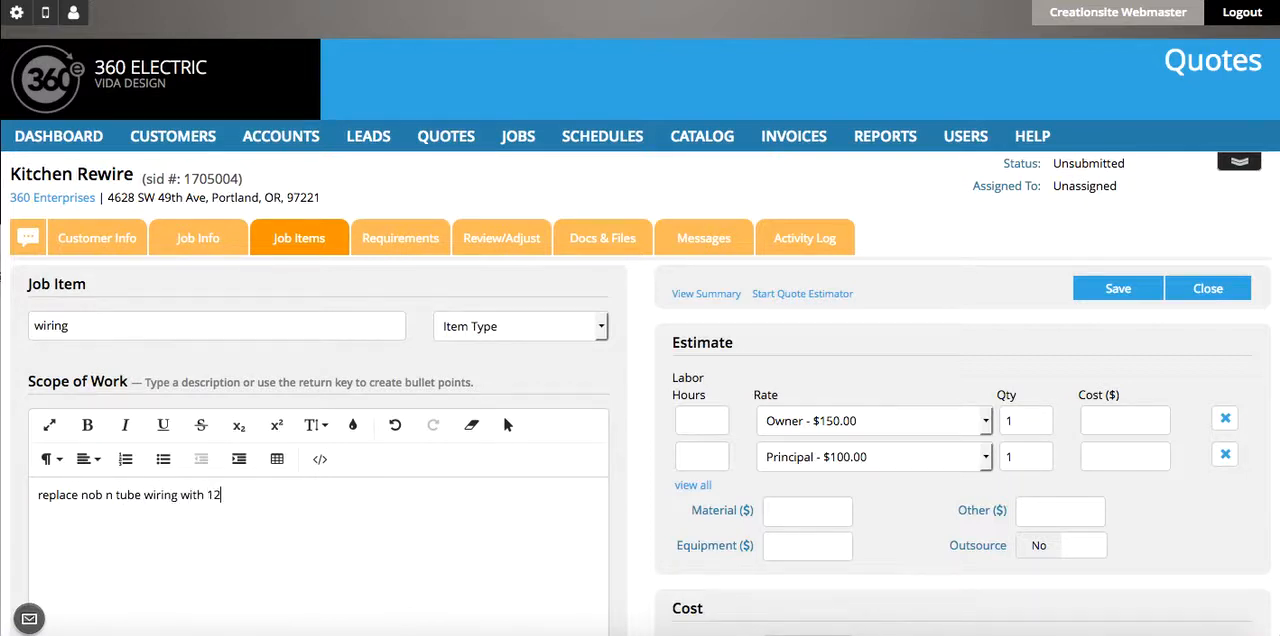
text( 2 romex.)
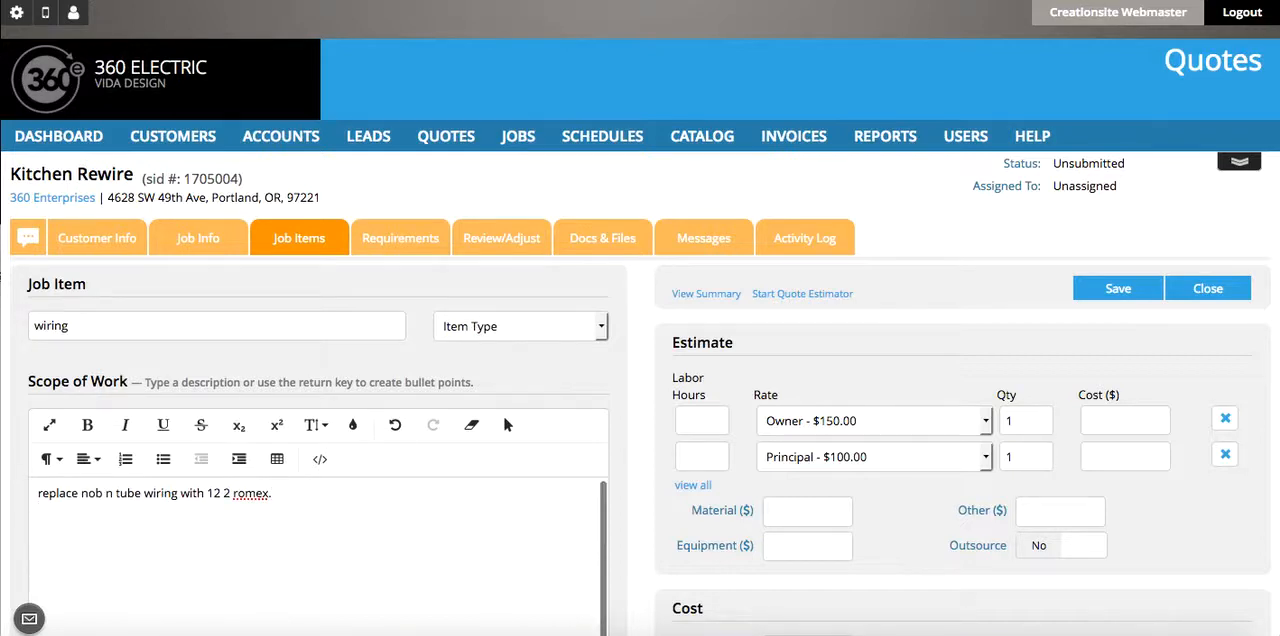
- Estimate 12 labor hours each at the Owner and Principal rates for the wiring item
scroll(625, 468, down, 1)
scroll(624, 468, down, 3)
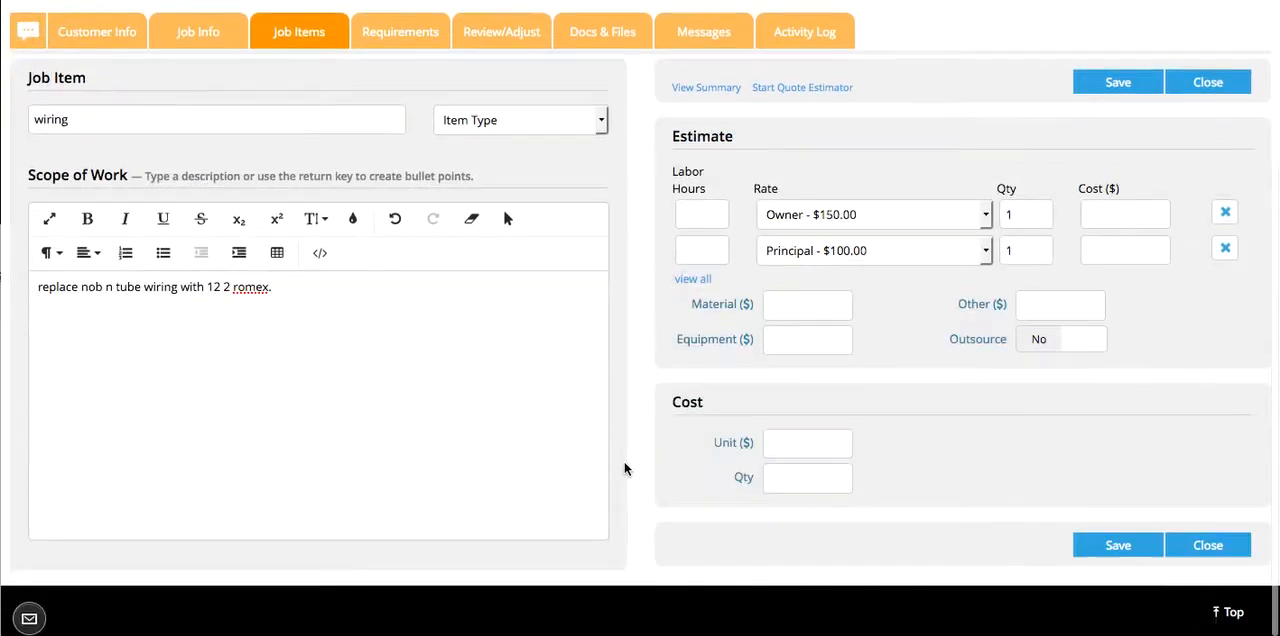
click(700, 220)
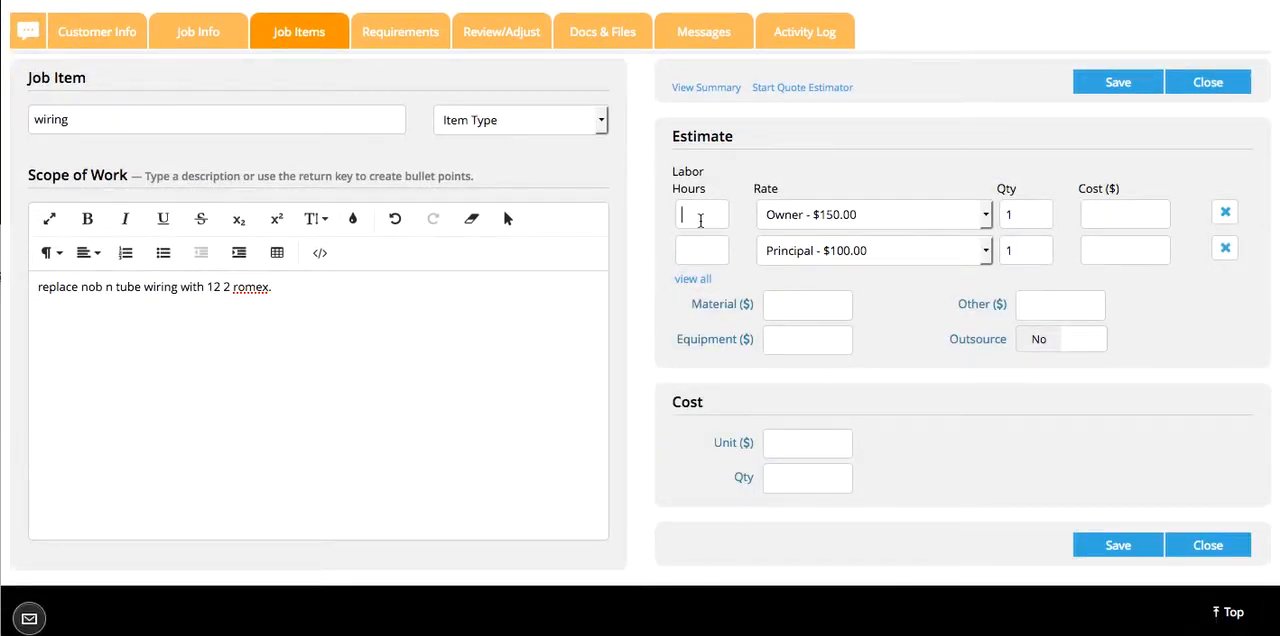
text(12)
click(707, 255)
text(12)
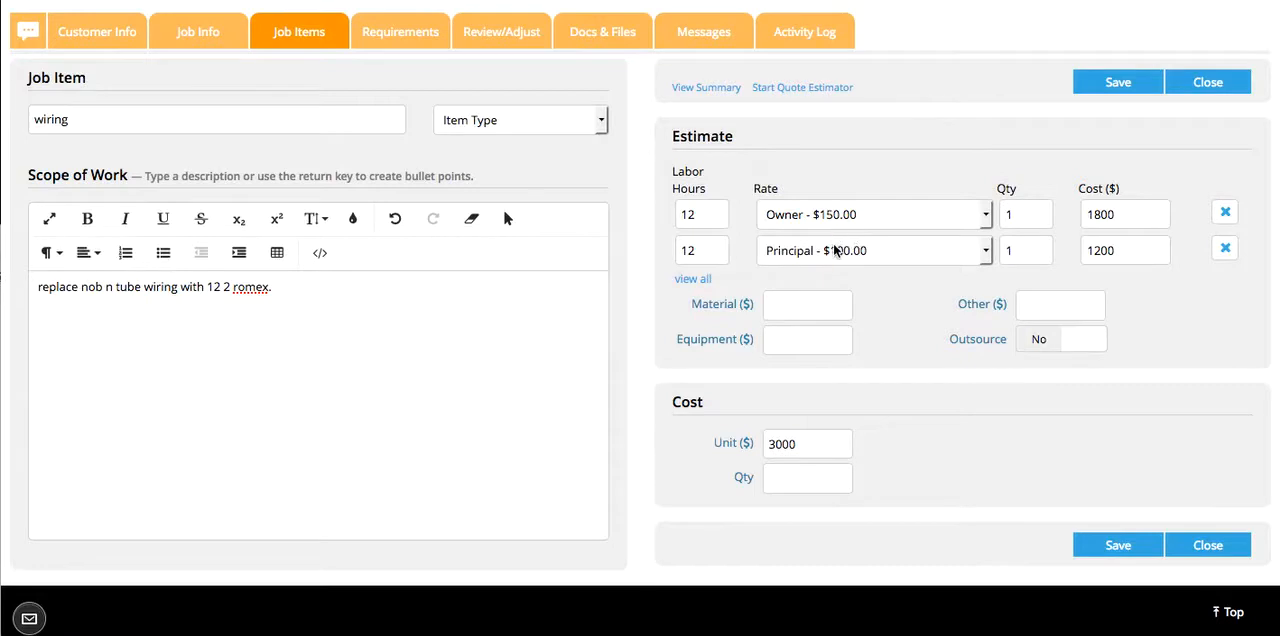
- Set the wiring item's material cost to $1450, then save and close the item
click(808, 305)
text(1450)
click(821, 487)
click(1121, 546)
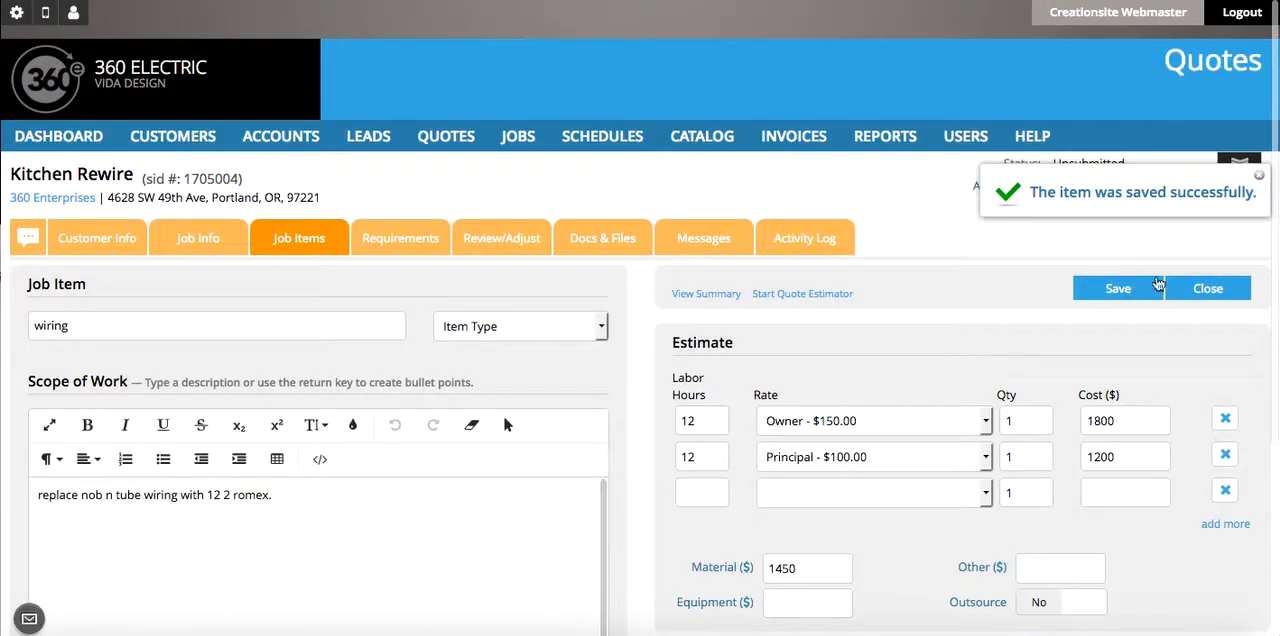
click(1208, 292)
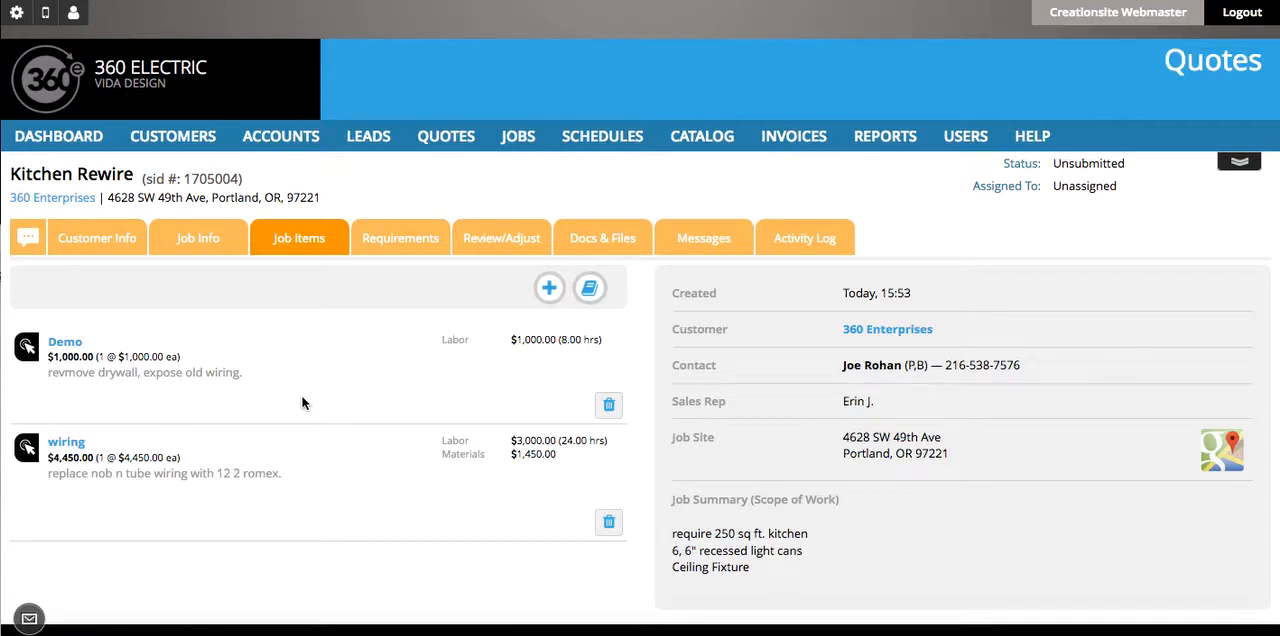
- Add a third job item to the quote and name it "lighting"
scroll(344, 465, down, 1)
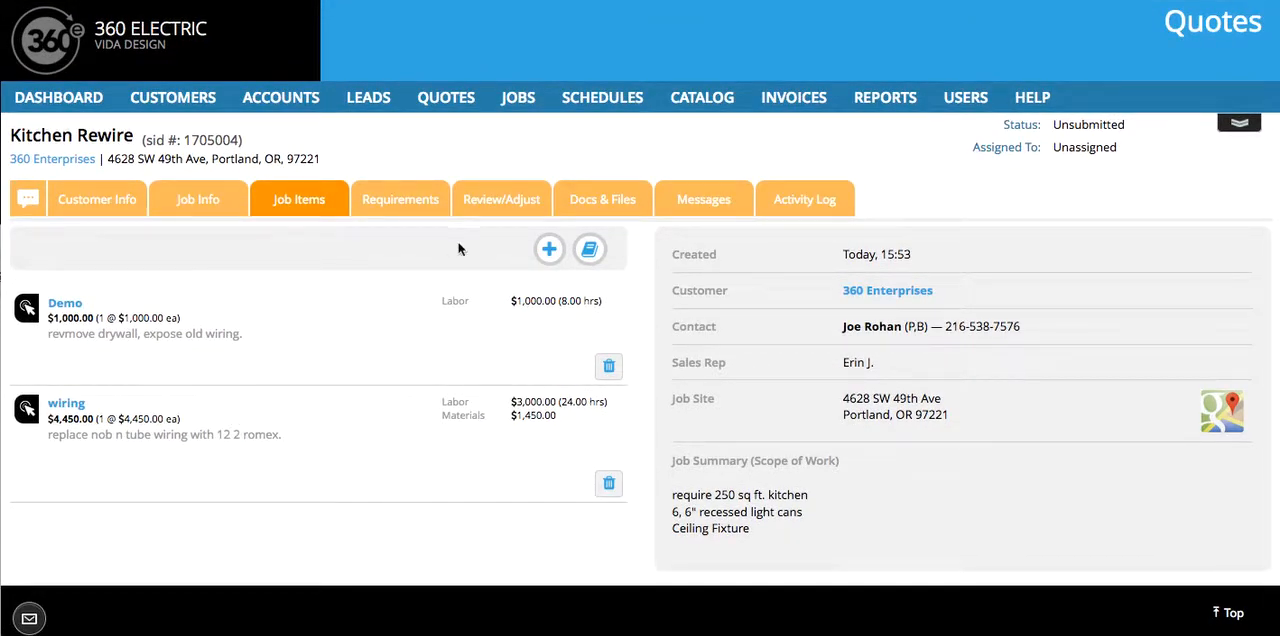
click(549, 249)
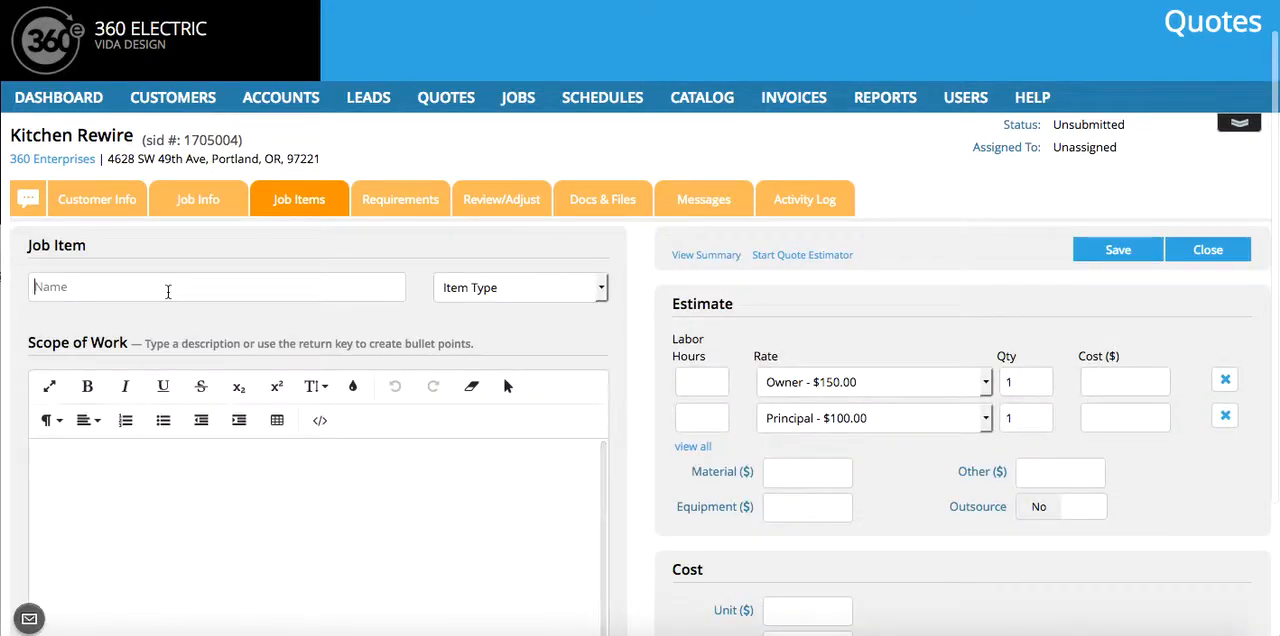
text(lighting)
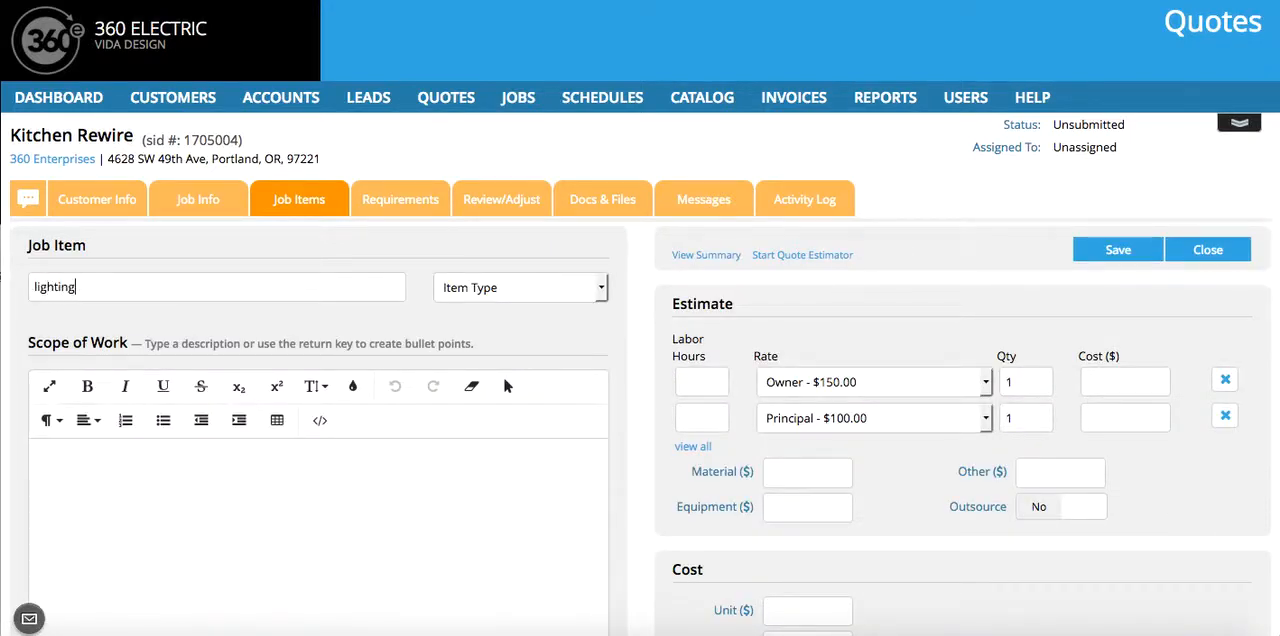
- Describe the lighting item's scope of work as "install 6, 6" recessed light cans per drawing"
click(148, 473)
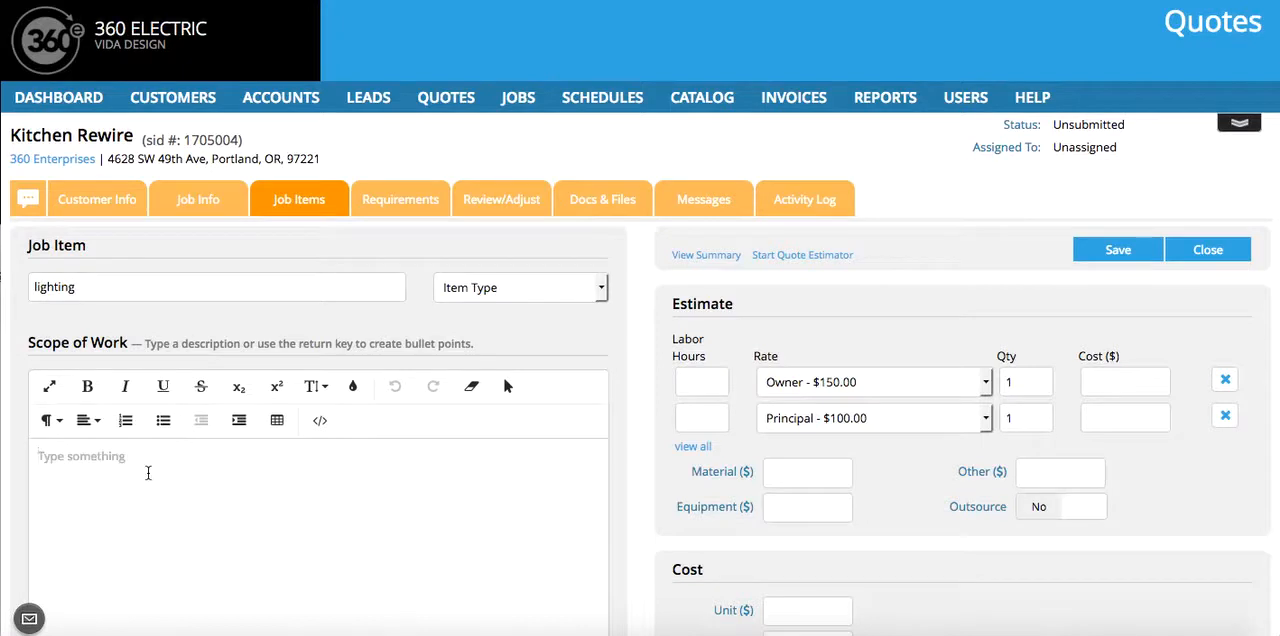
text(install 6, )
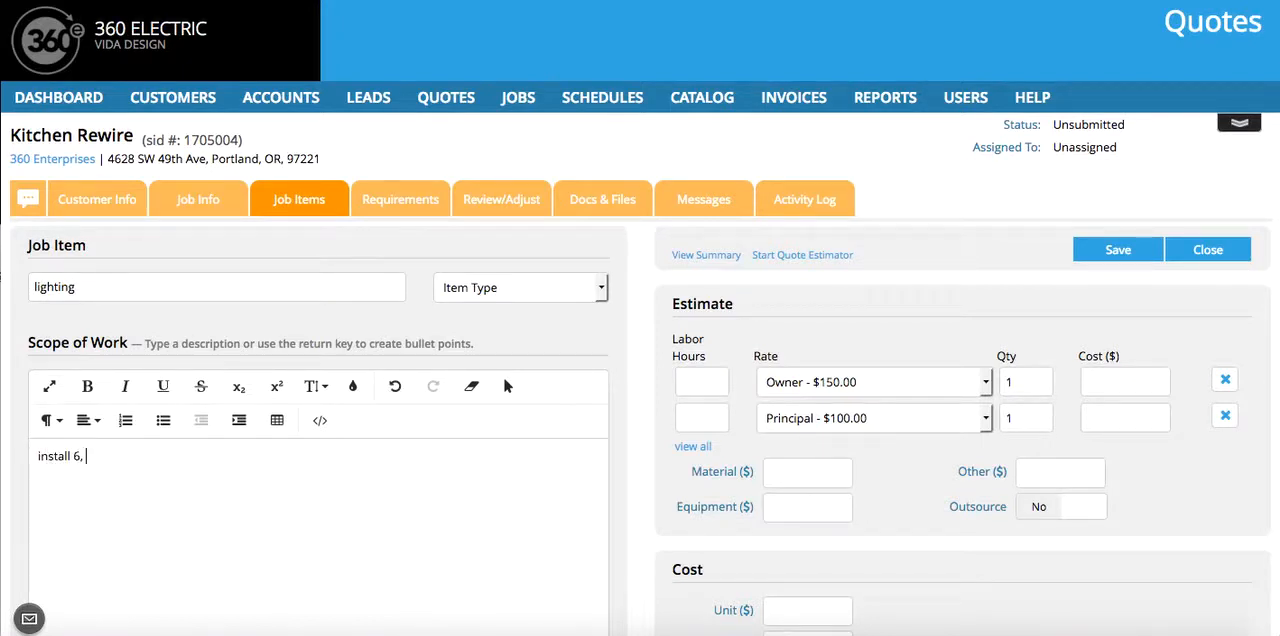
text(6" recessed light cans)
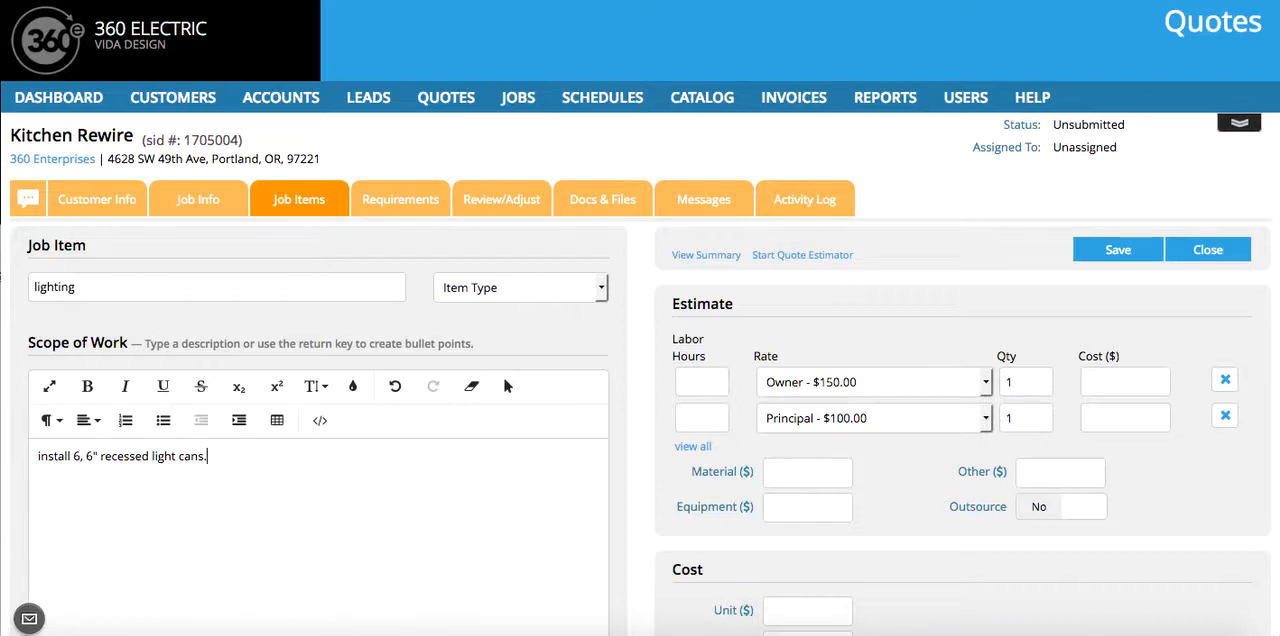
text(per da)
text(awing)
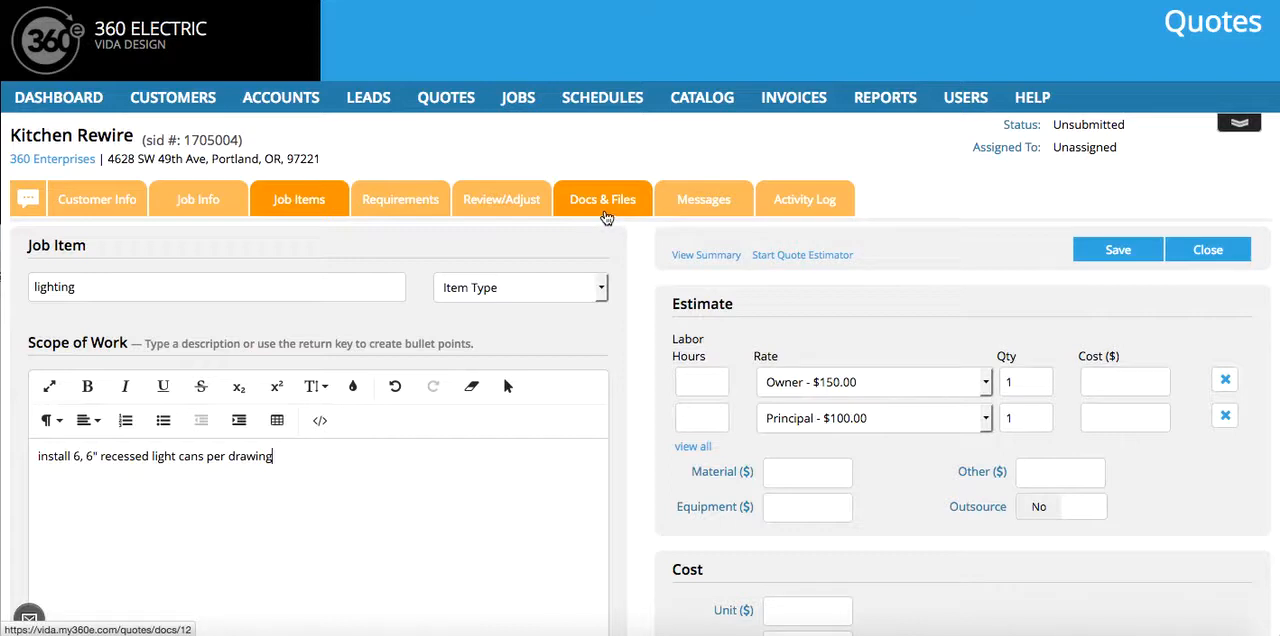
- Estimate 14 labor hours each at the Owner and Principal rates for the lighting item
scroll(289, 484, down, 1)
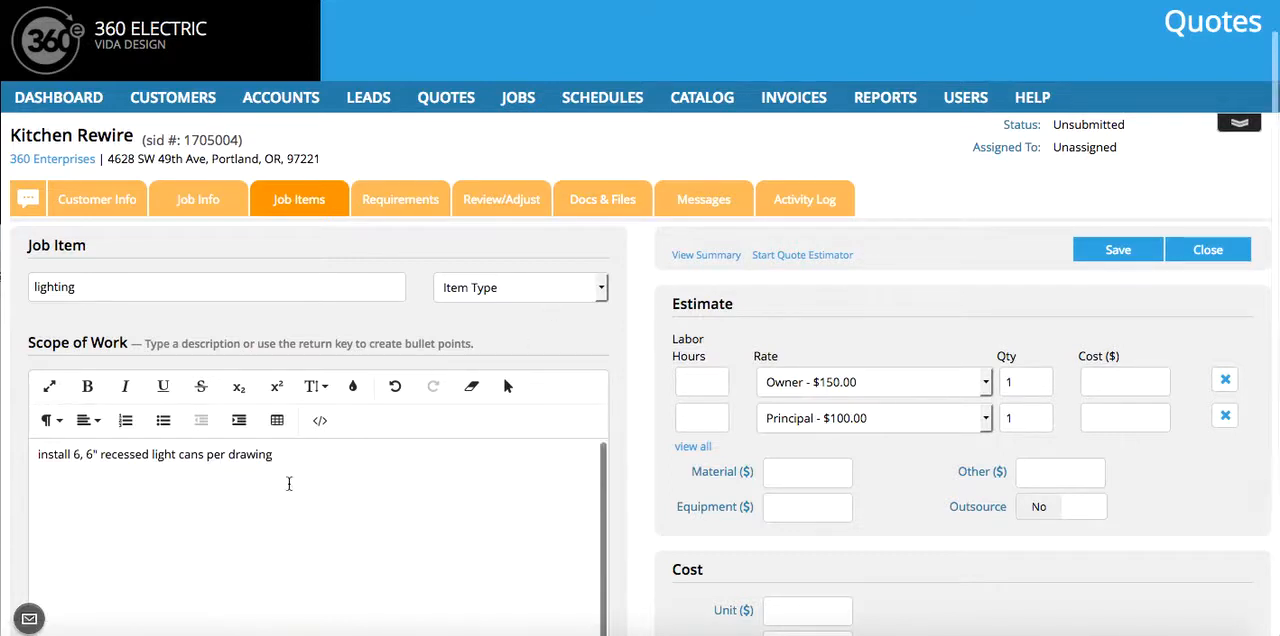
scroll(564, 404, down, 3)
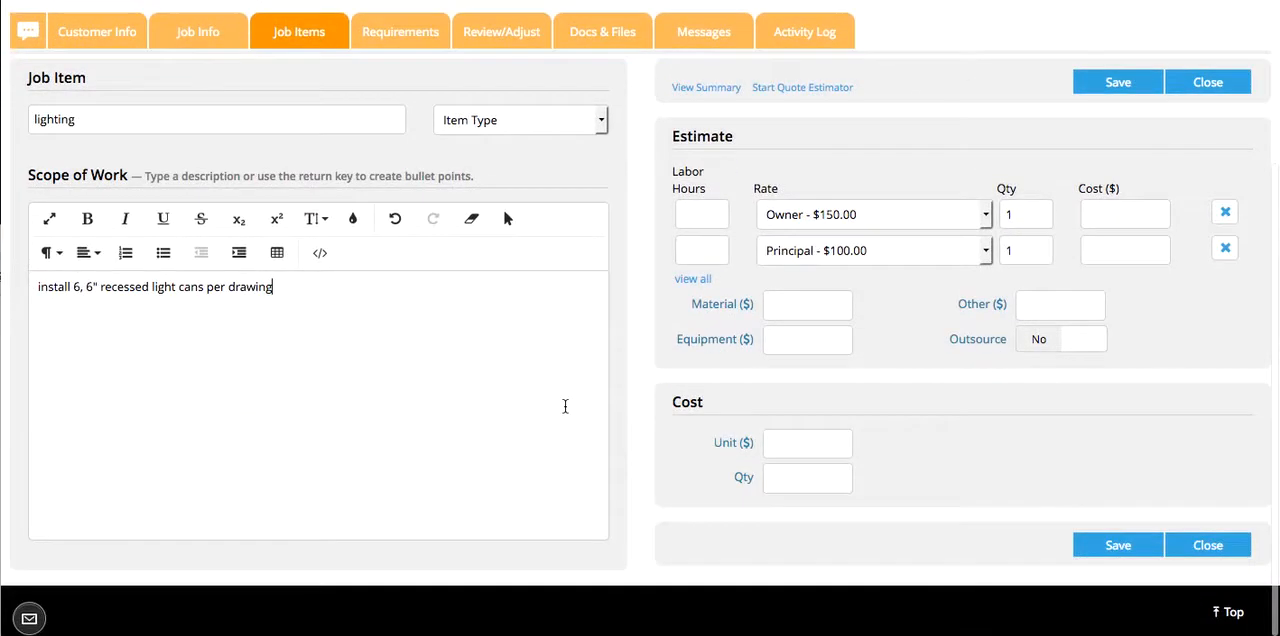
click(694, 217)
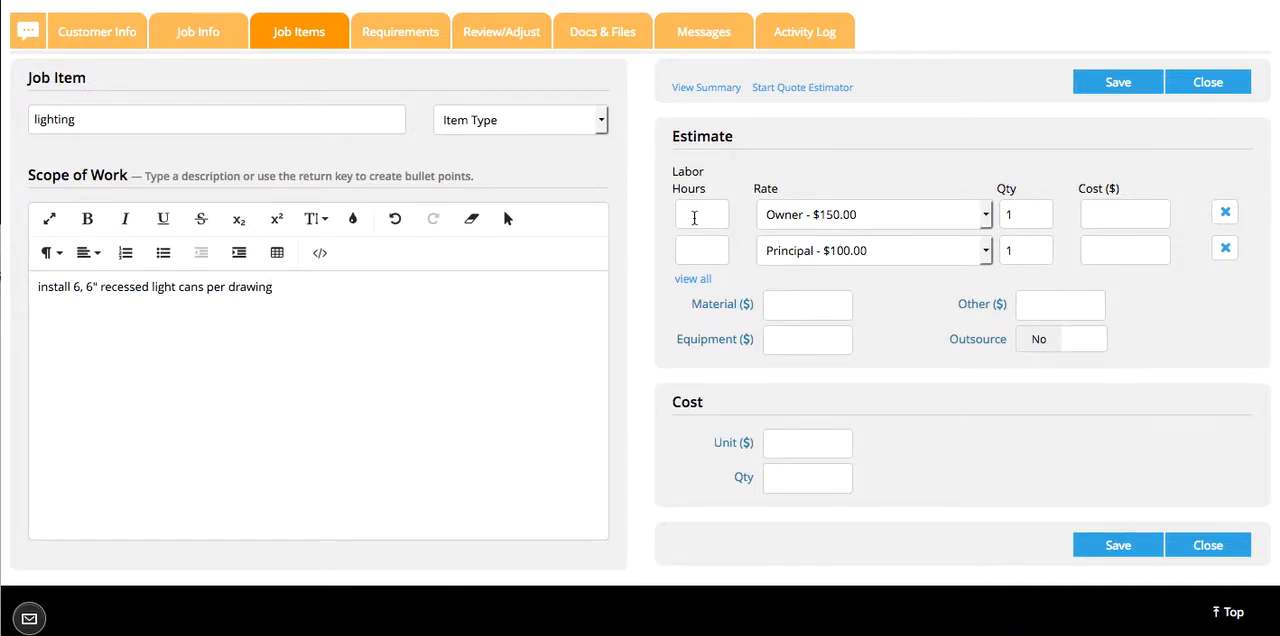
text(14)
click(698, 252)
text(14)
- Set the lighting item's material cost to $1580, then save and close the item
click(820, 308)
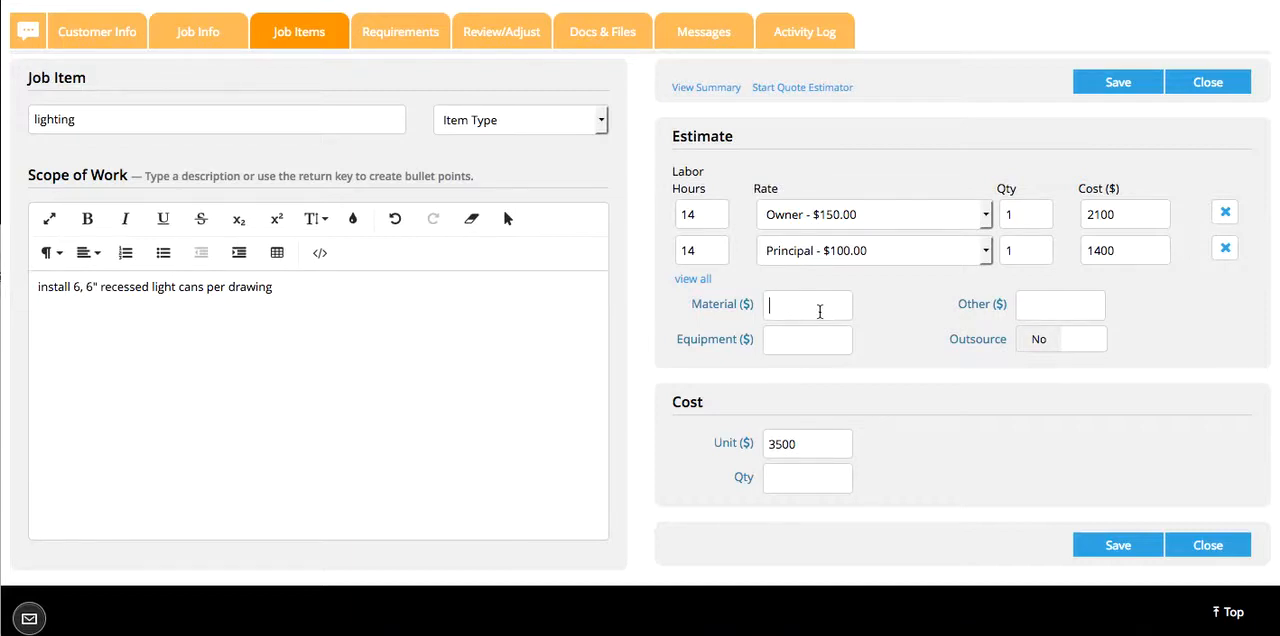
text(1580)
click(1110, 545)
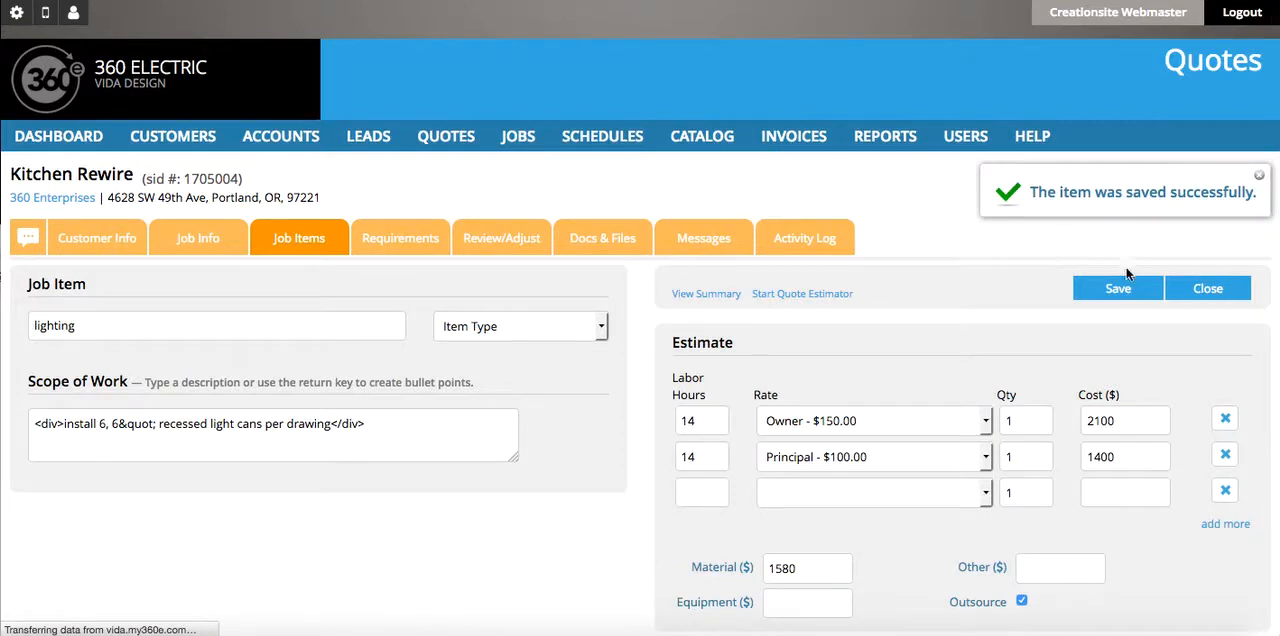
click(1208, 298)
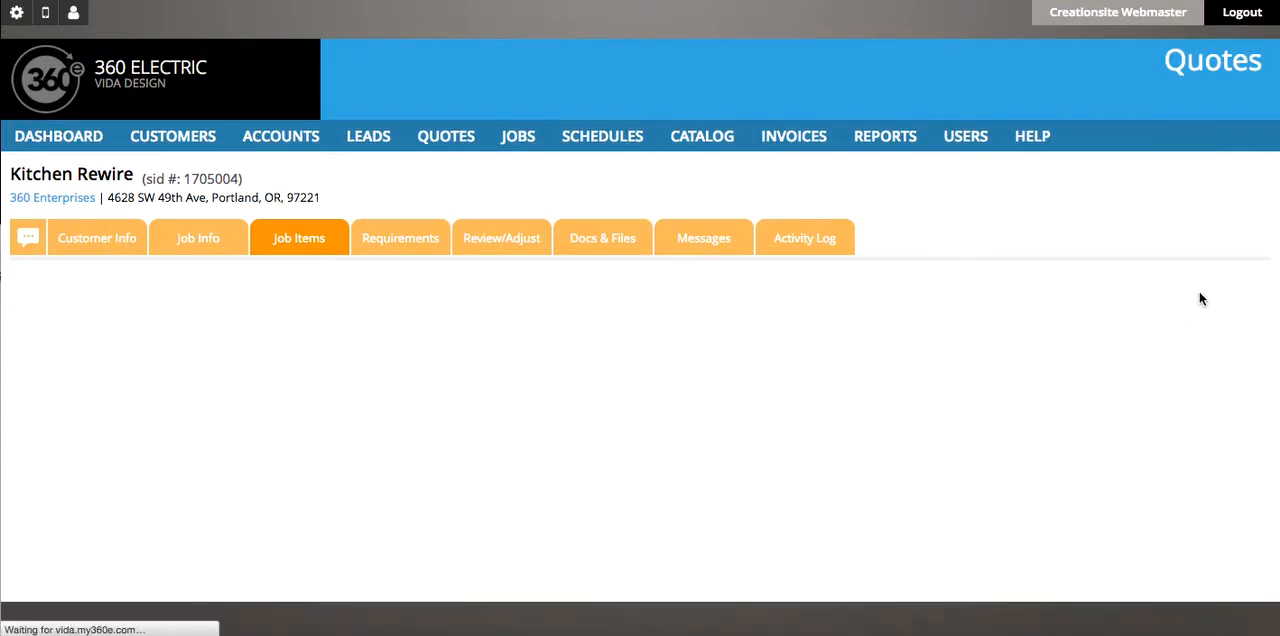
- Open the Kitchen Rewire quote's review and adjustment page and turn off the display of item prices
scroll(378, 463, down, 2)
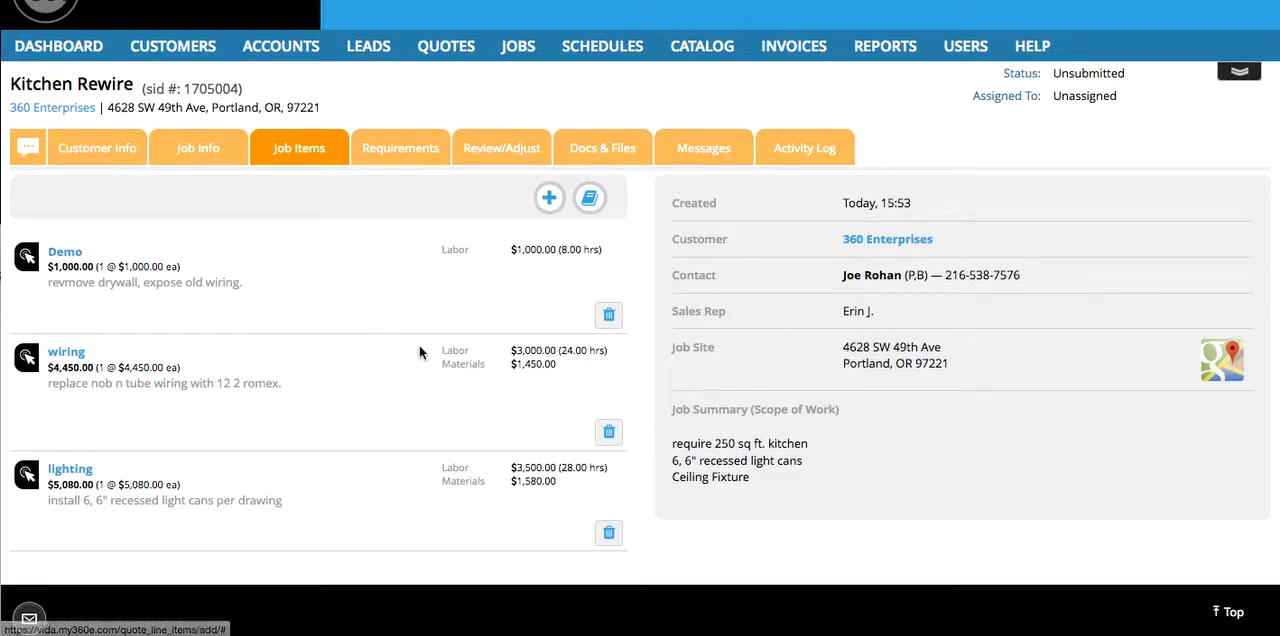
click(512, 150)
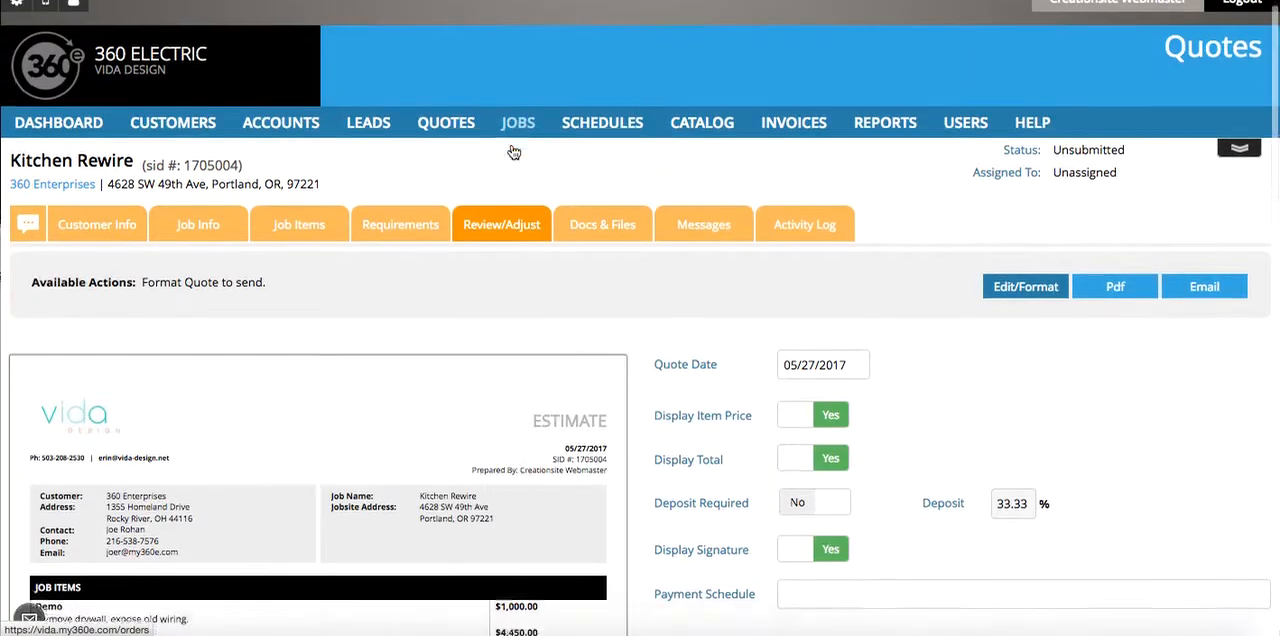
scroll(513, 151, down, 2)
scroll(513, 151, down, 4)
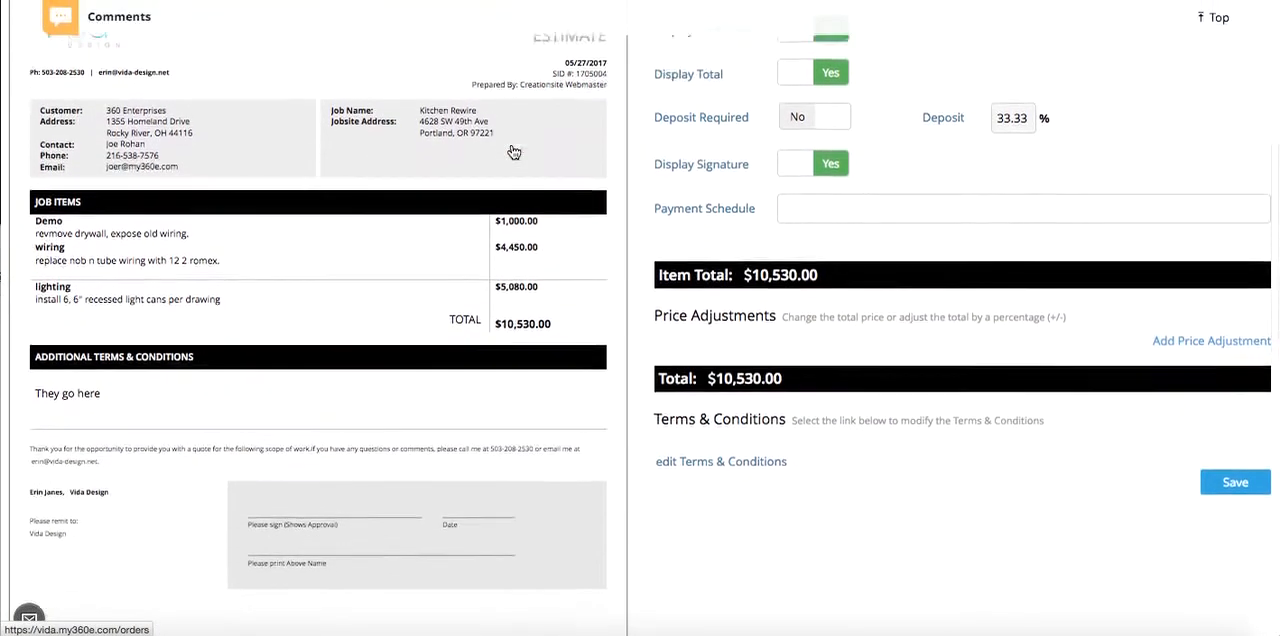
scroll(513, 151, up, 3)
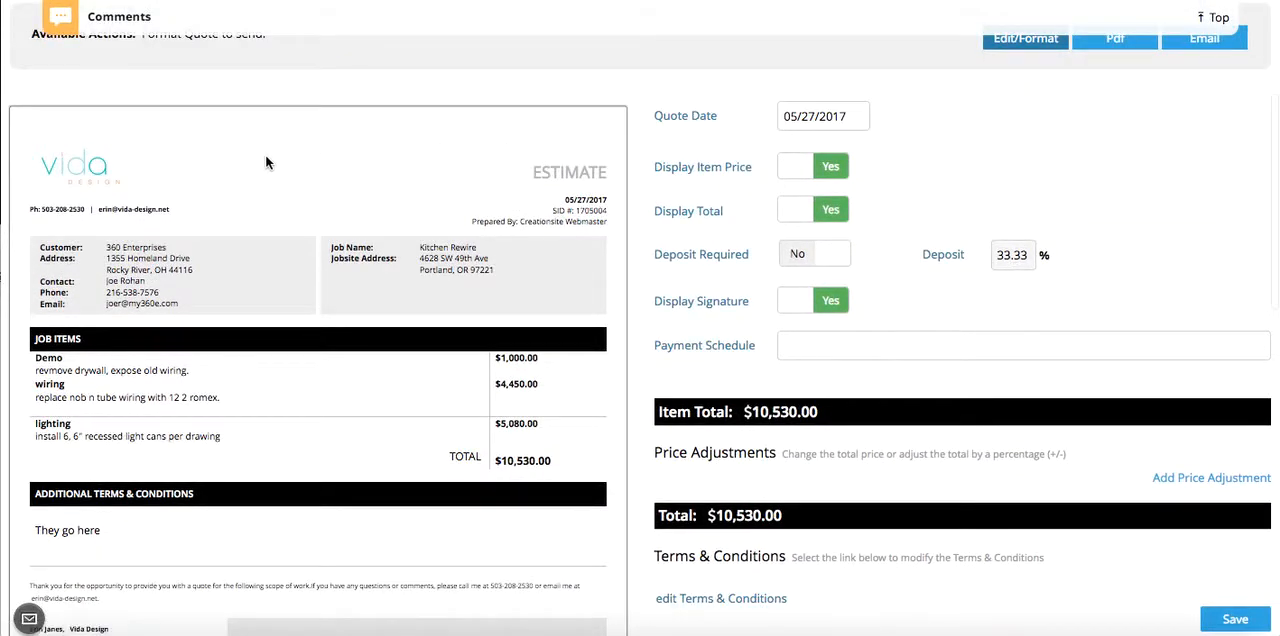
scroll(266, 160, up, 1)
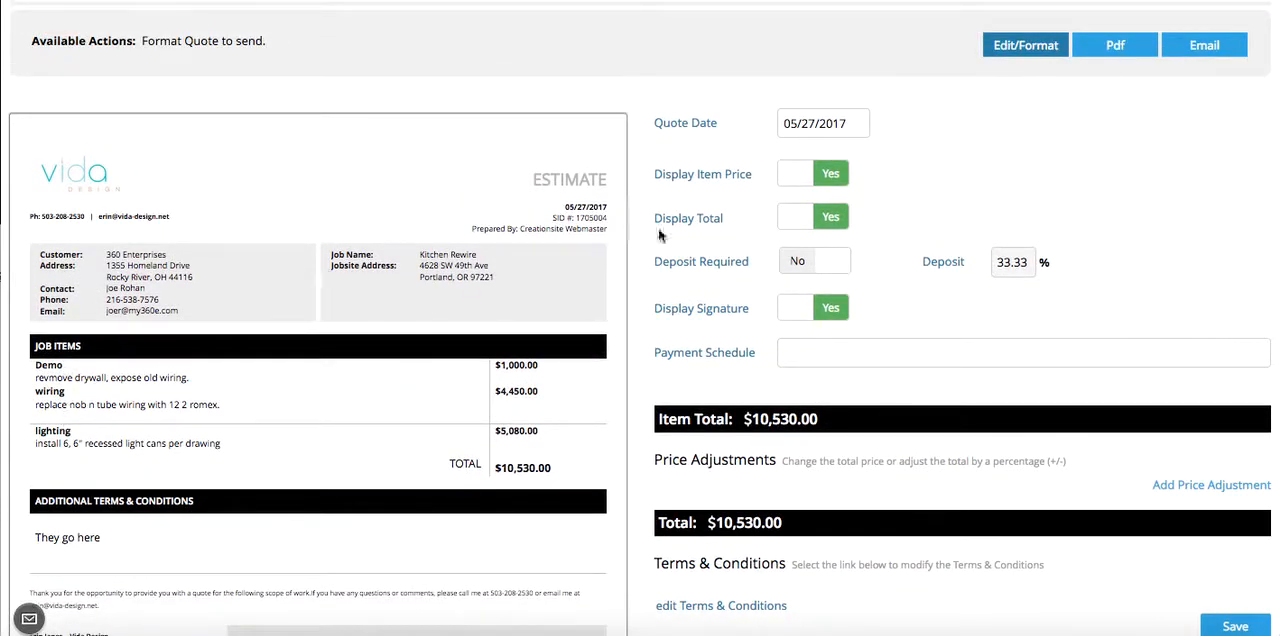
scroll(717, 288, down, 1)
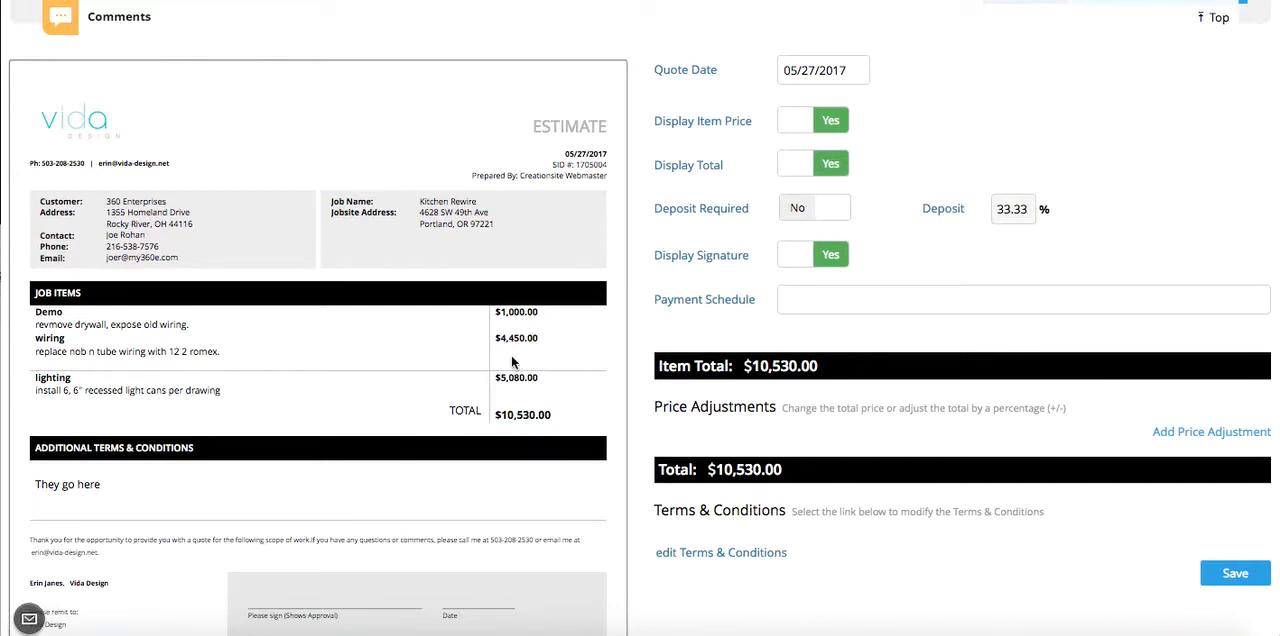
click(797, 121)
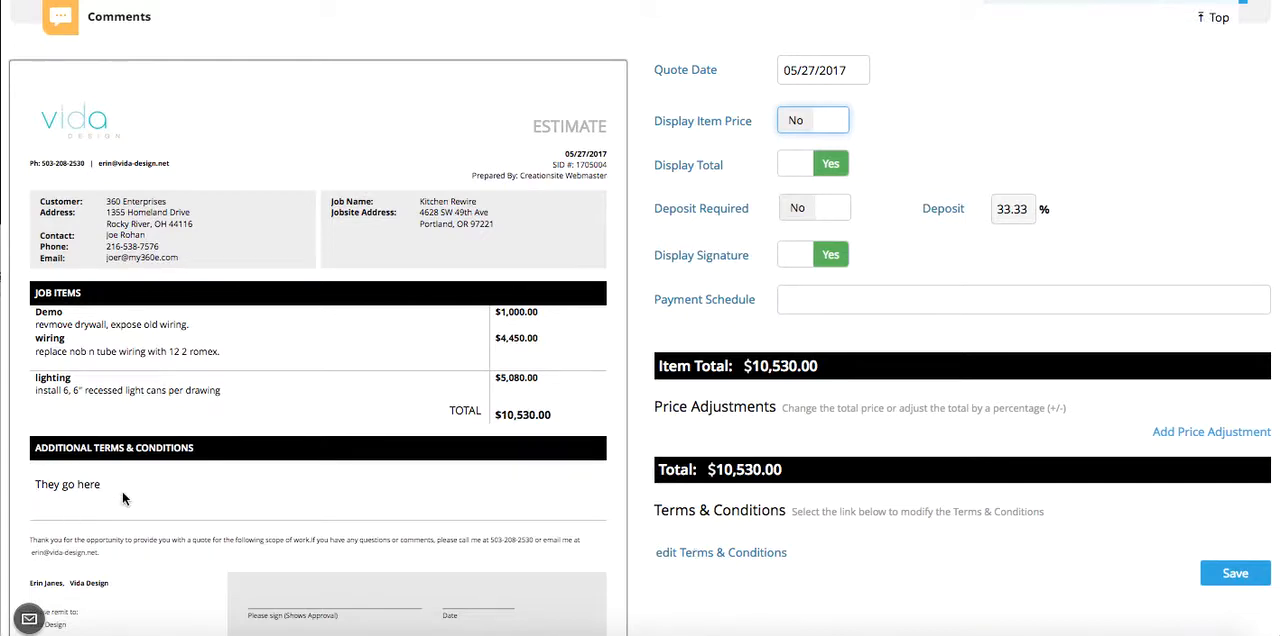
- Shorten the quote's terms and conditions text to "They go" and save the formatting changes
click(688, 552)
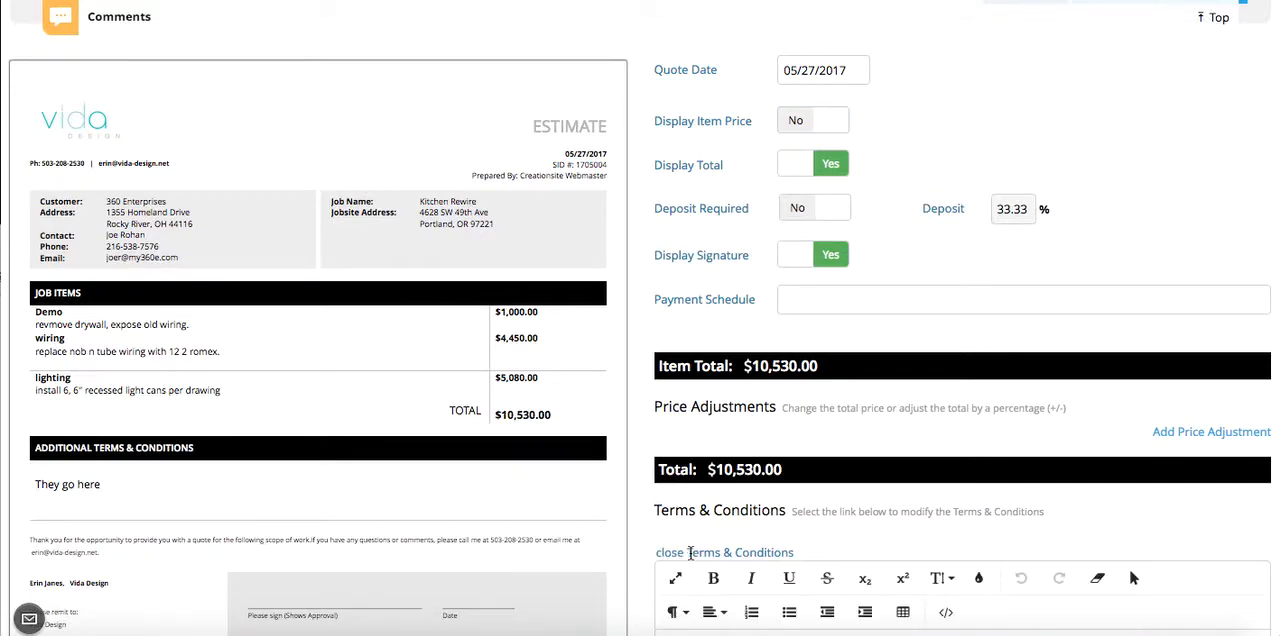
scroll(690, 553, down, 3)
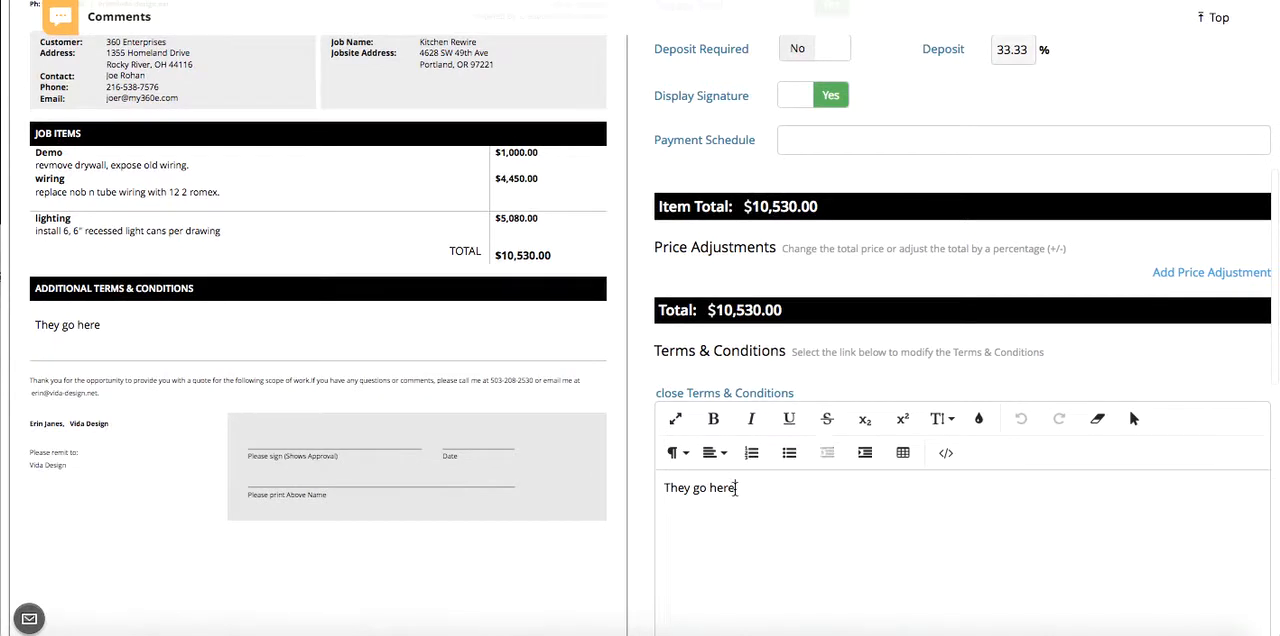
drag(735, 487, 712, 487)
key(BackSpace)
scroll(634, 506, down, 5)
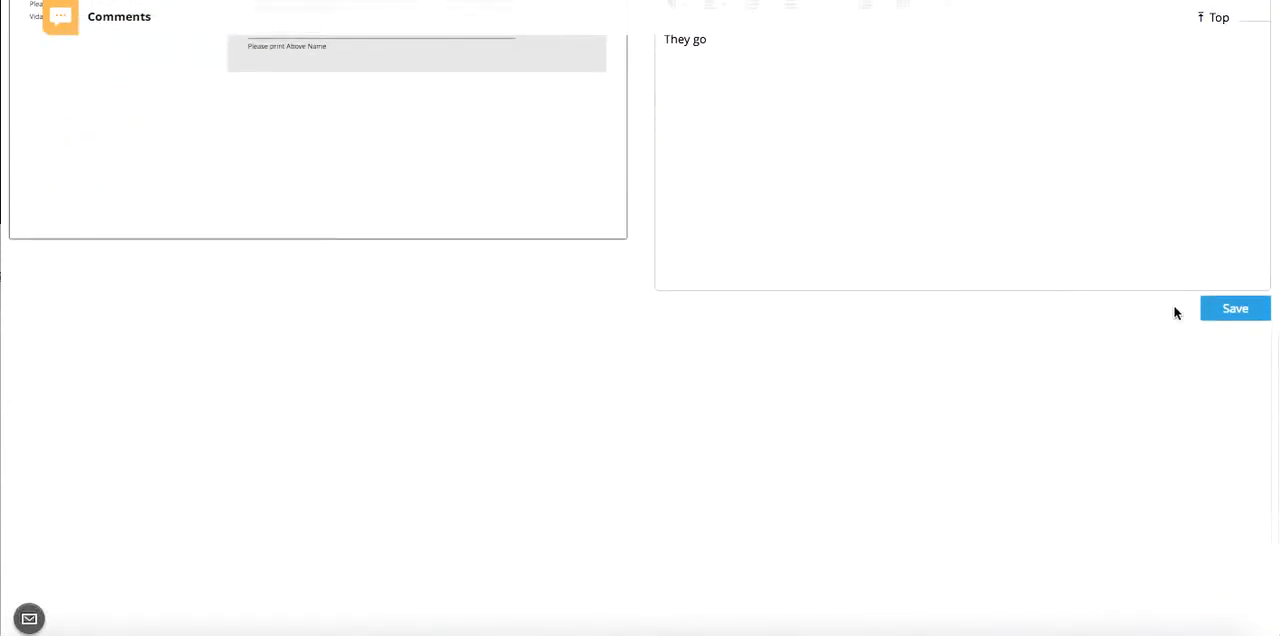
click(1240, 306)
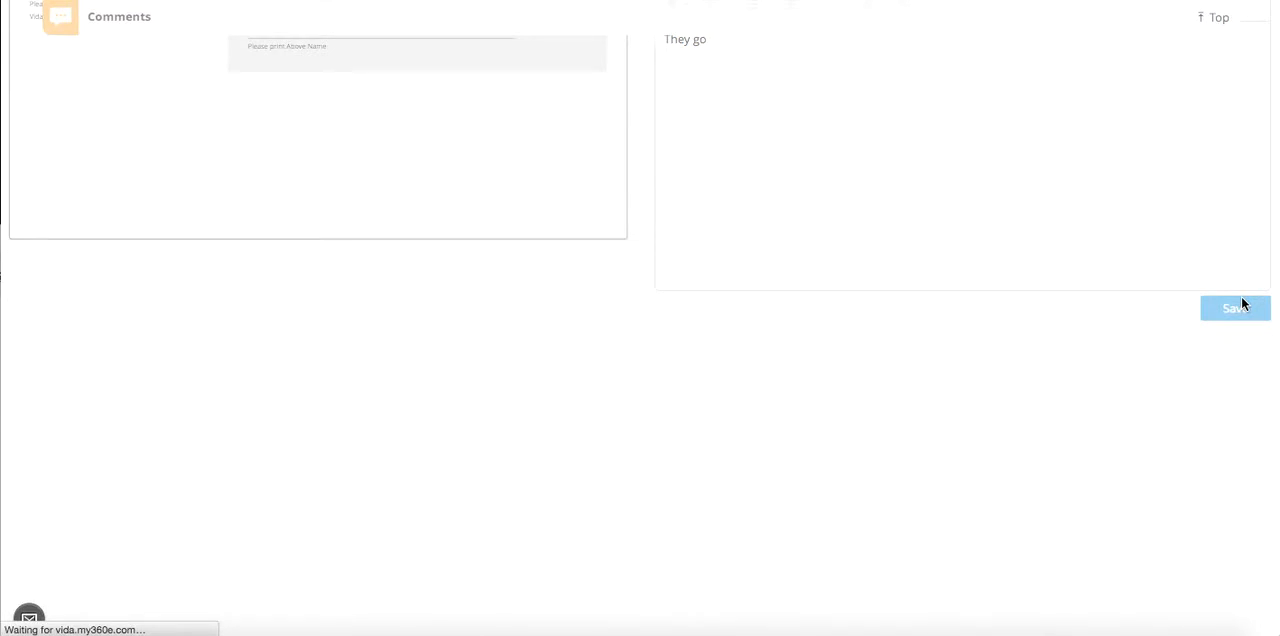
- Review the updated estimate preview and start an email for sending the quote
scroll(687, 366, down, 3)
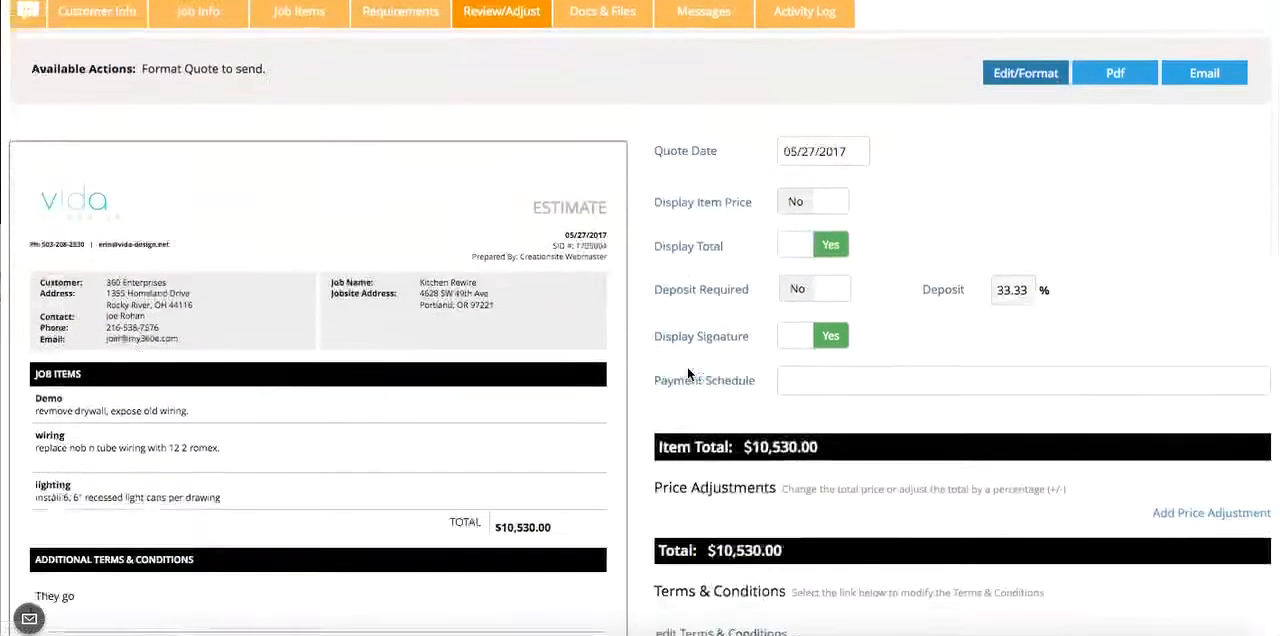
scroll(687, 374, down, 2)
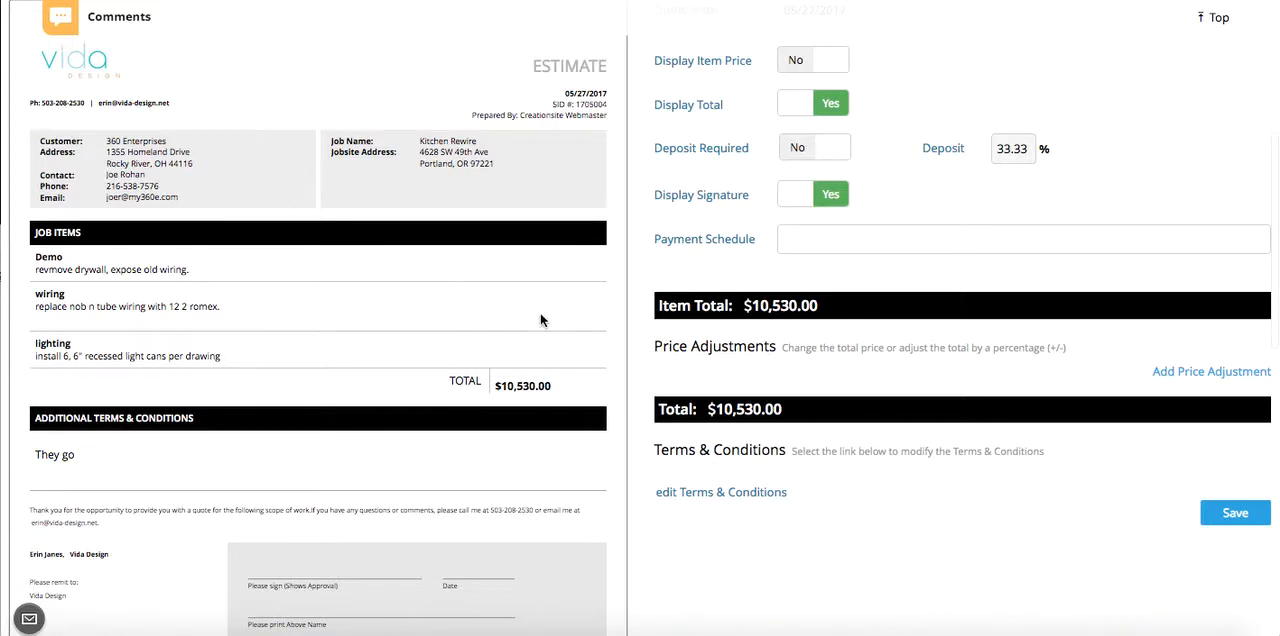
scroll(540, 320, down, 2)
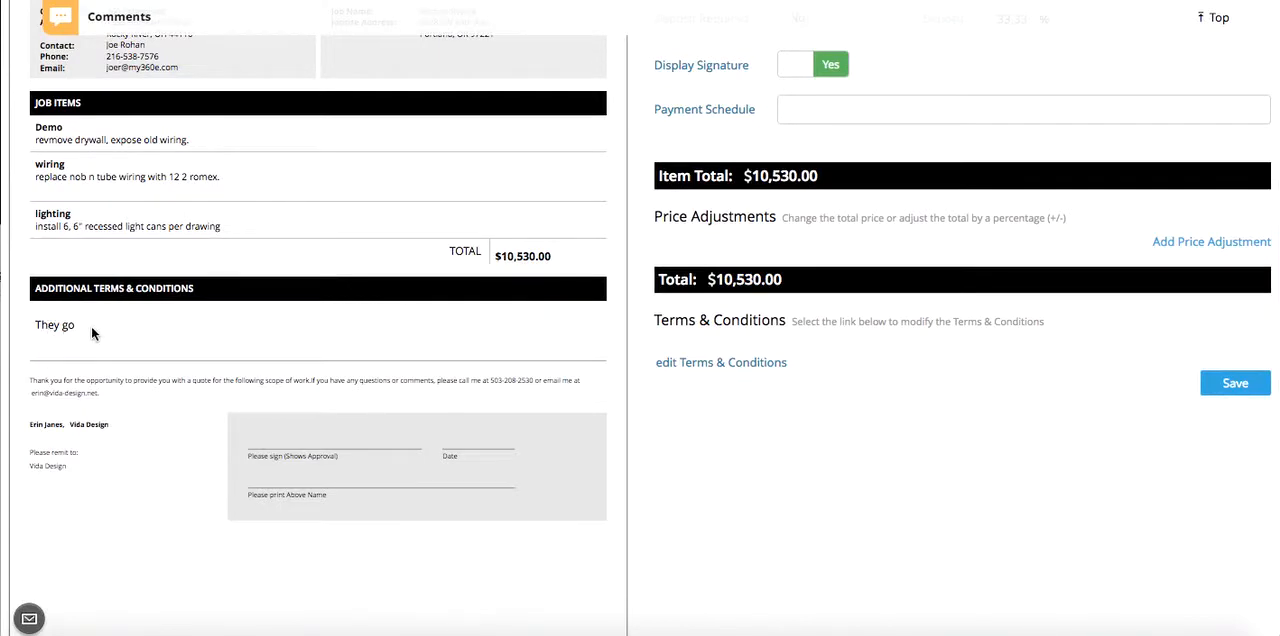
scroll(91, 325, up, 5)
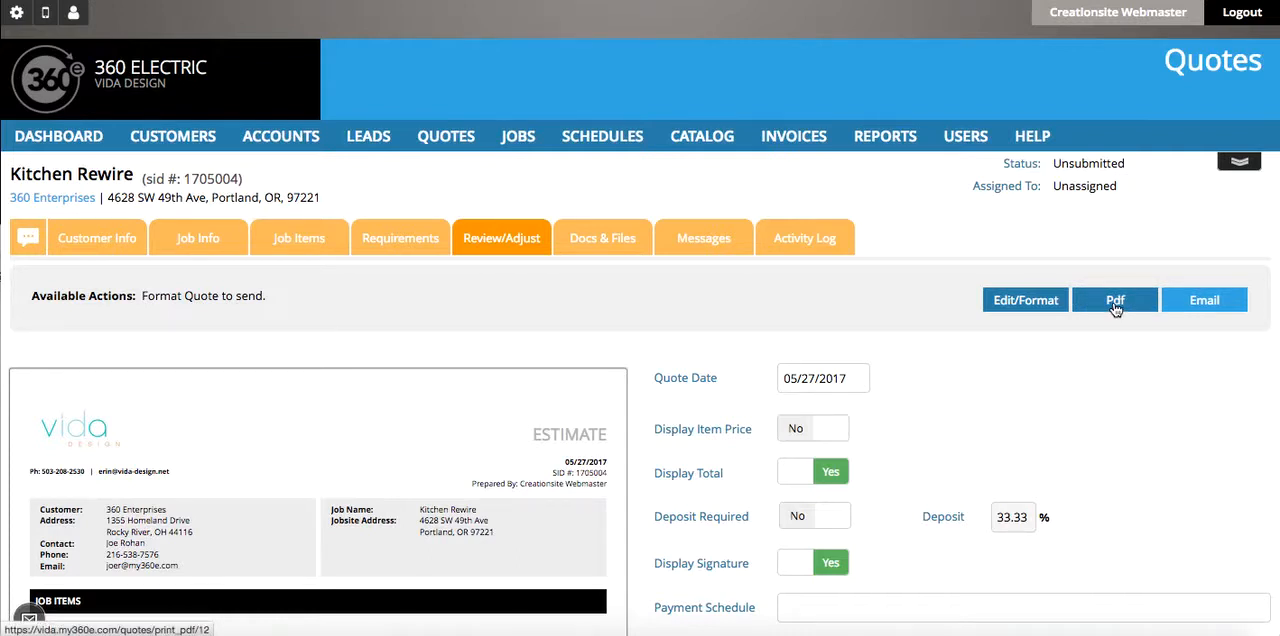
click(1210, 310)
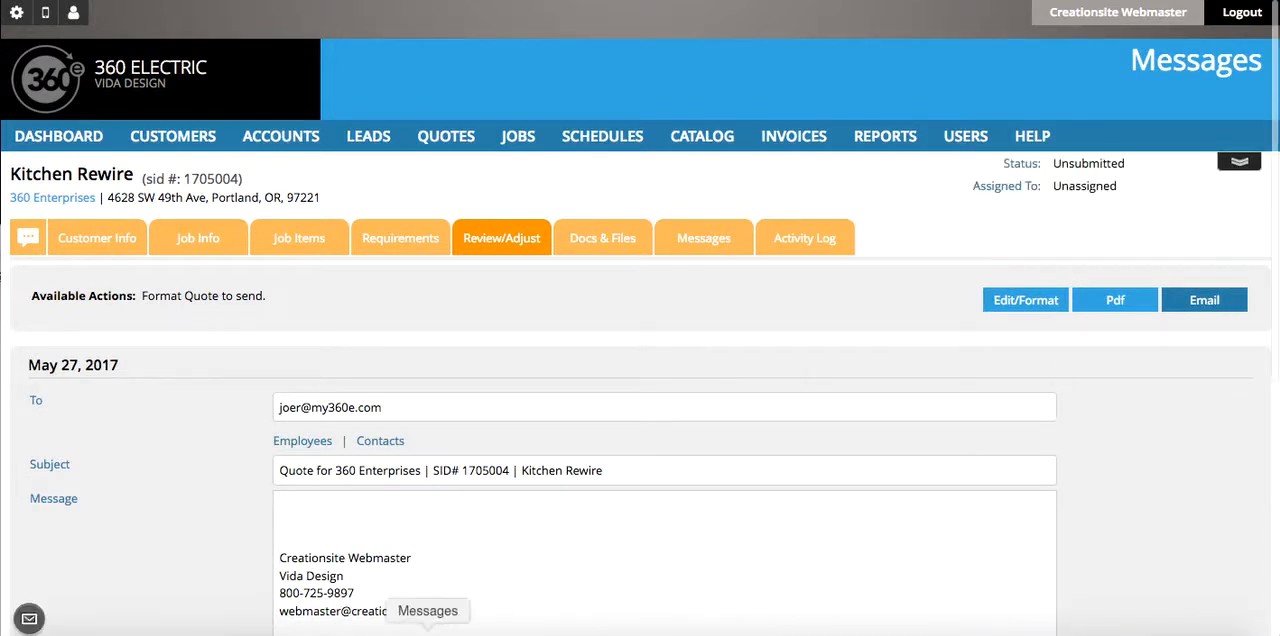
scroll(820, 447, down, 2)
scroll(821, 449, down, 2)
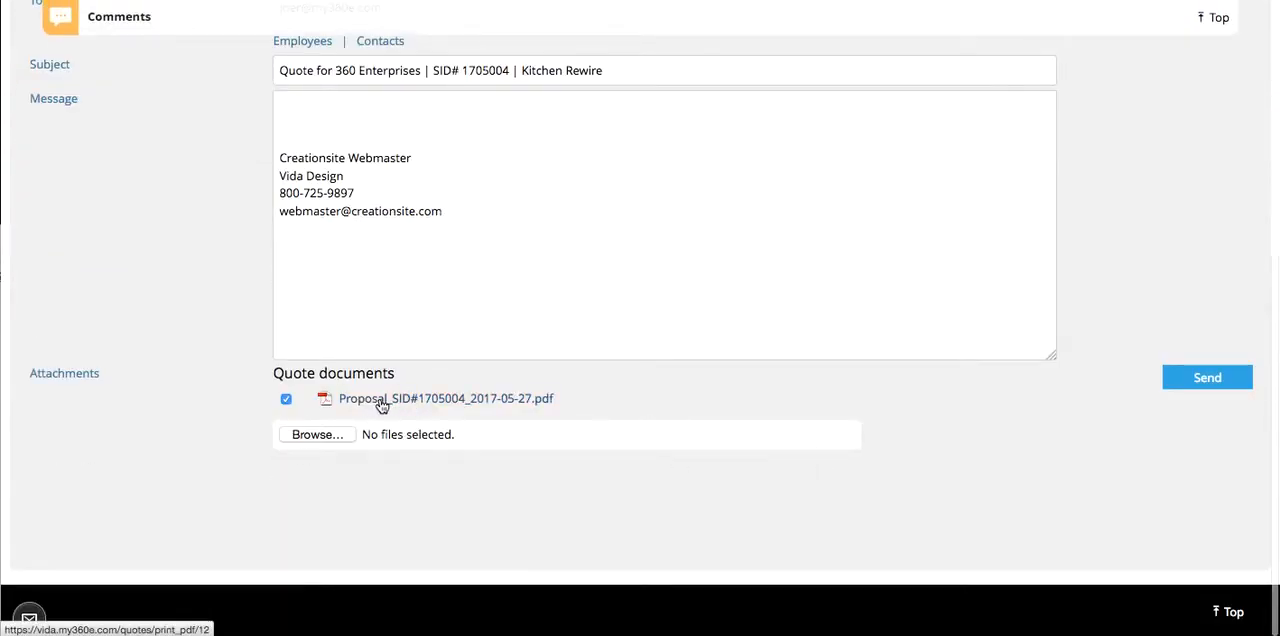
scroll(379, 402, up, 3)
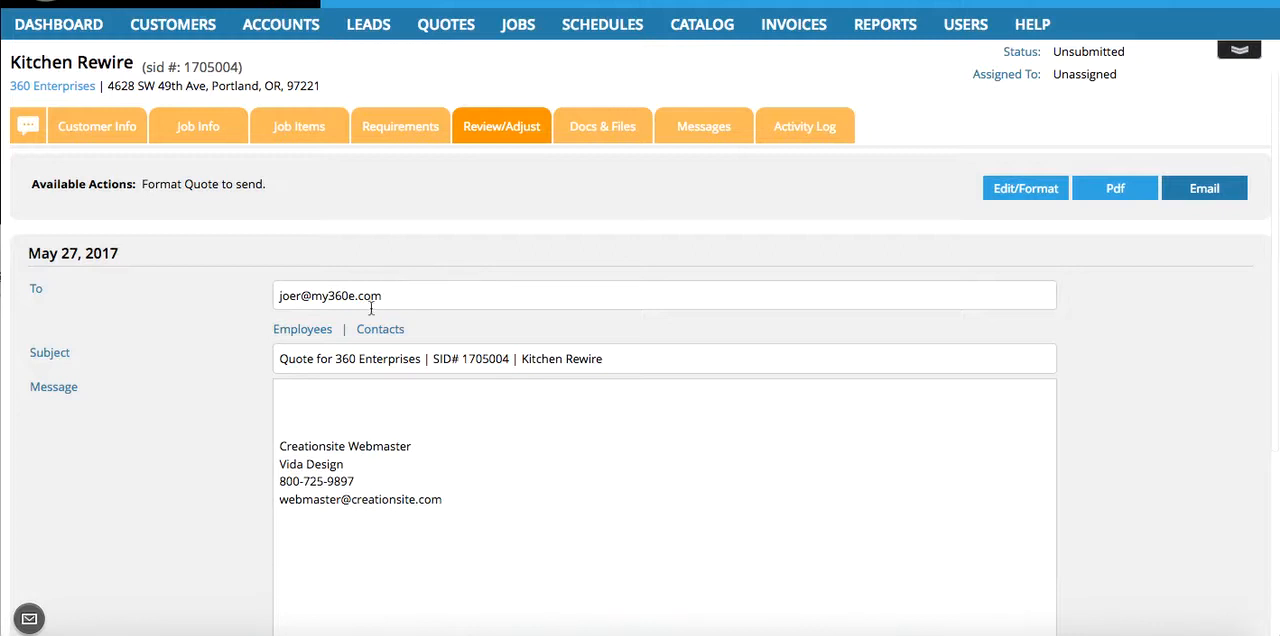
- Show the employee list and the customer's contact list as possible recipients, and check the email's message and attachments
click(300, 332)
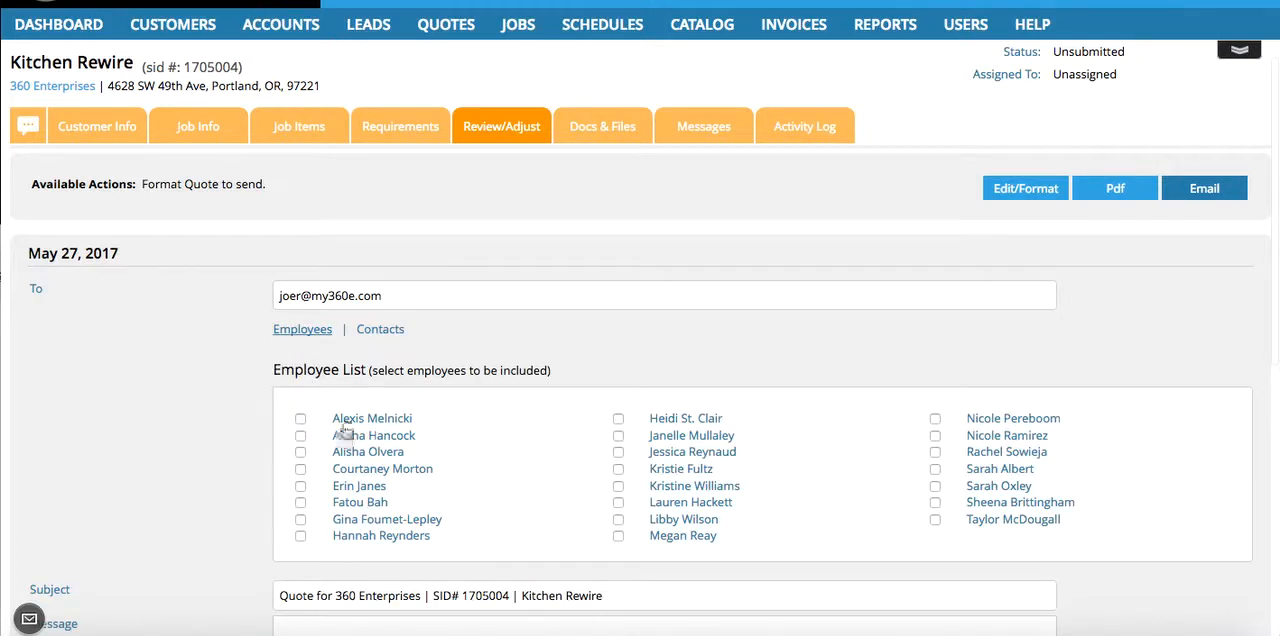
click(372, 330)
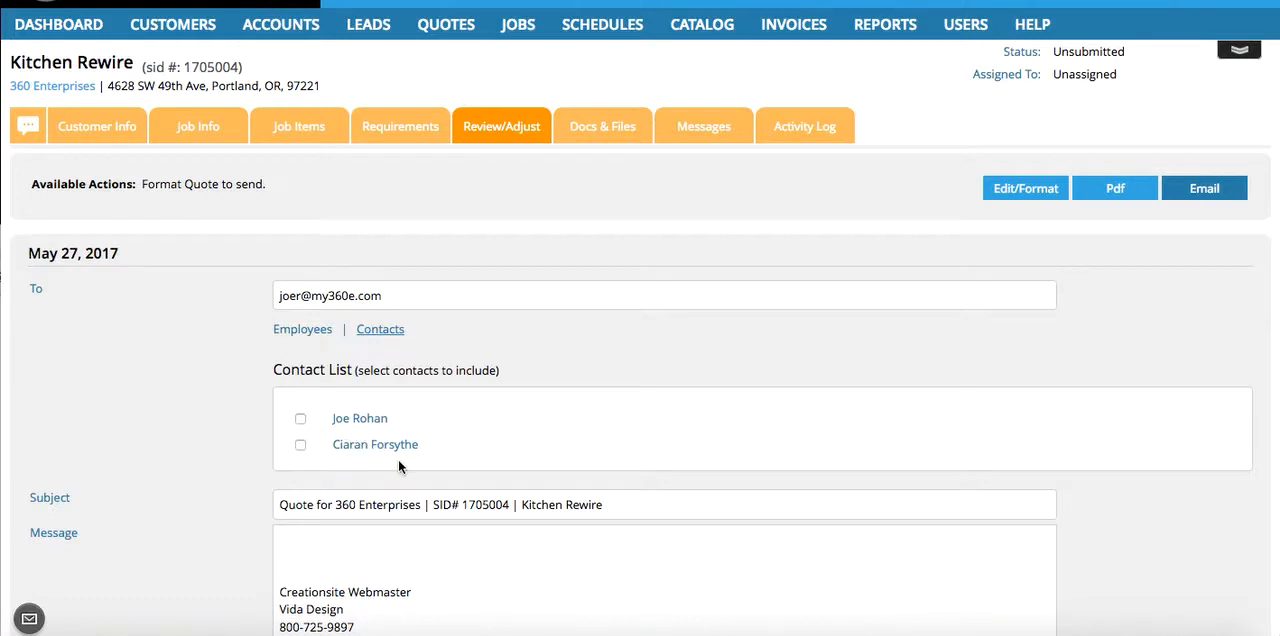
scroll(398, 464, down, 1)
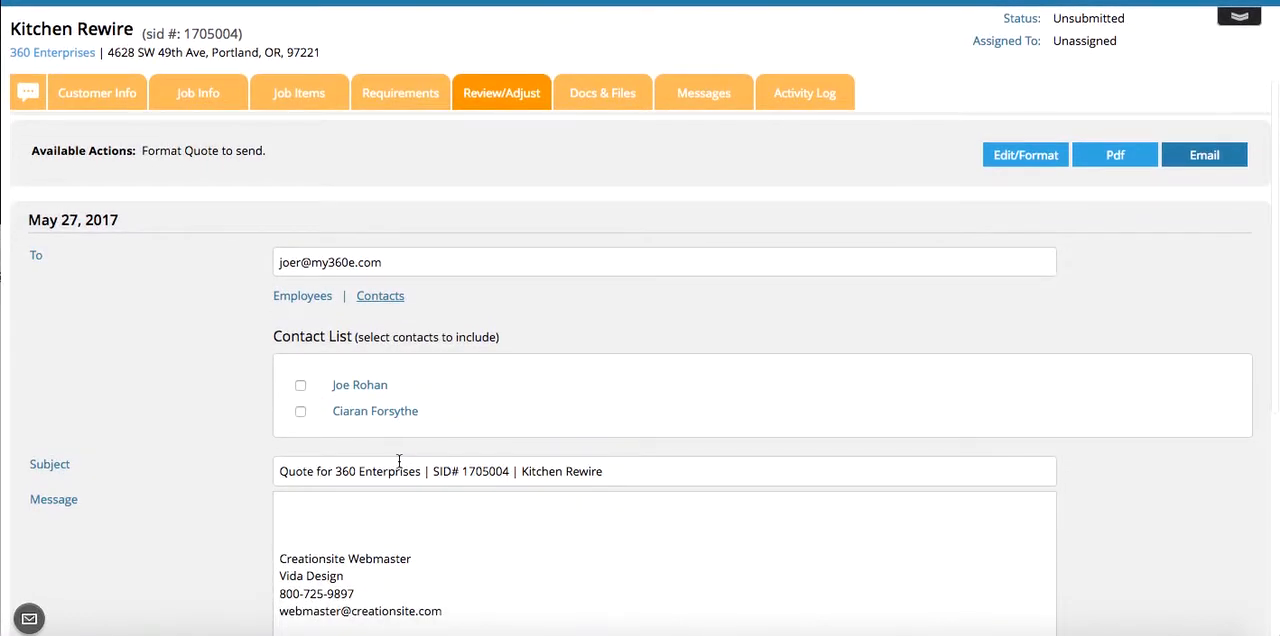
scroll(399, 461, down, 2)
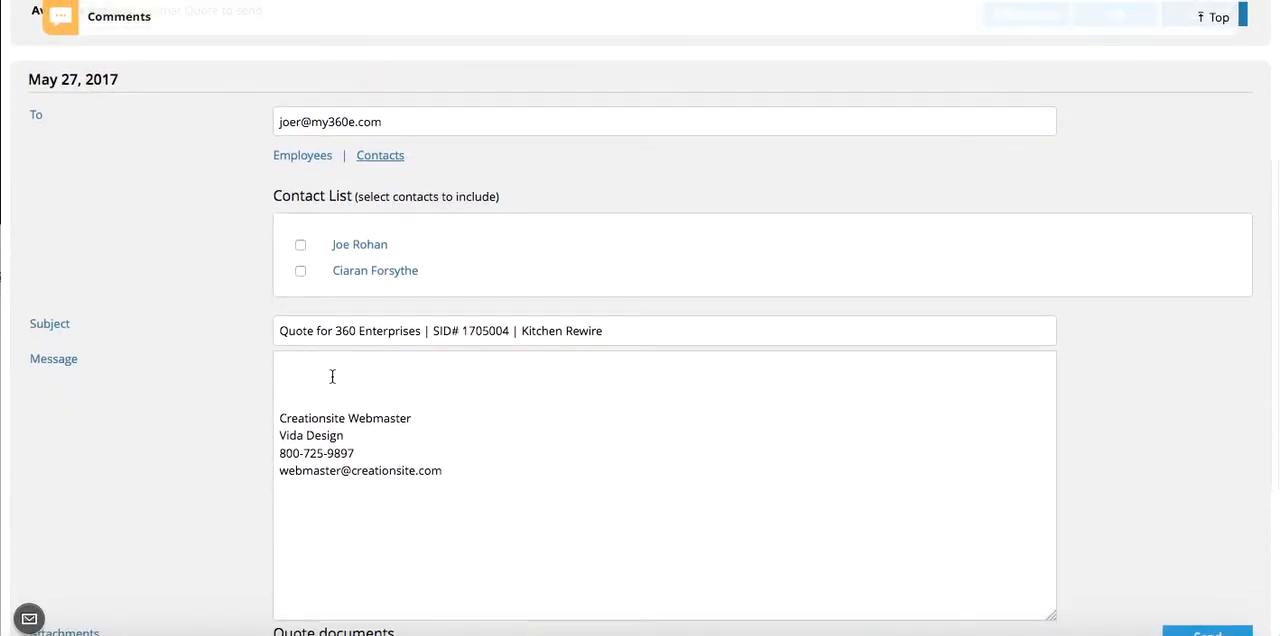
scroll(332, 376, down, 2)
scroll(332, 376, down, 1)
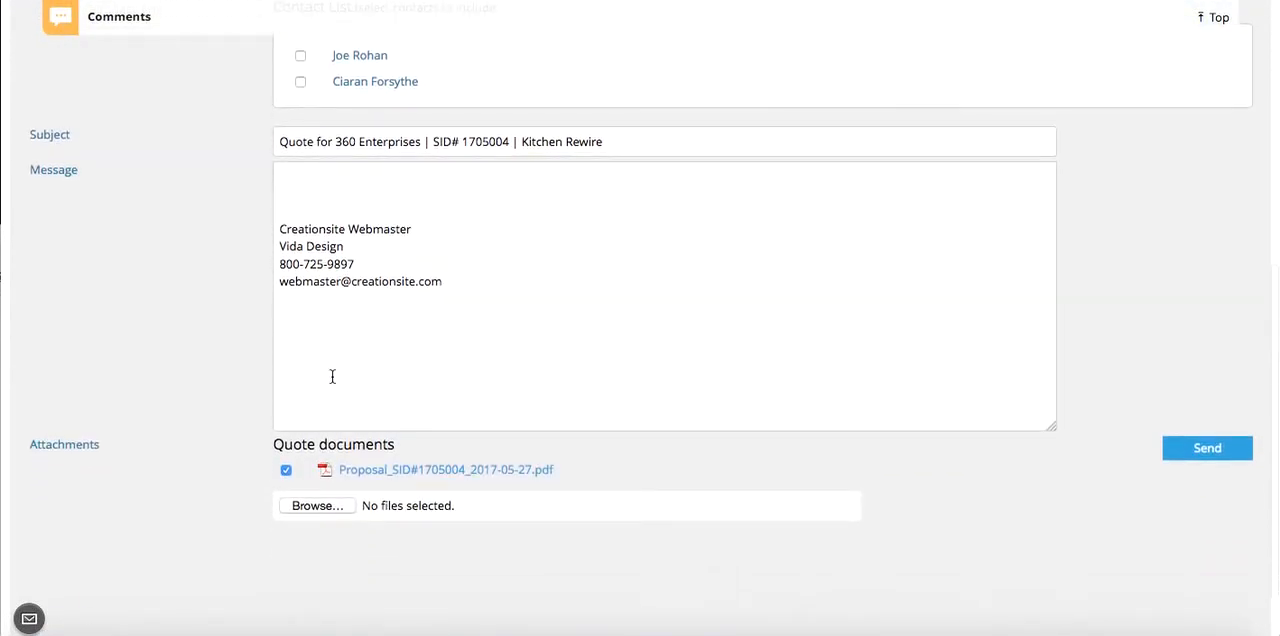
- Send the quote email to the customer's contact with the proposal PDF attached
scroll(467, 349, up, 6)
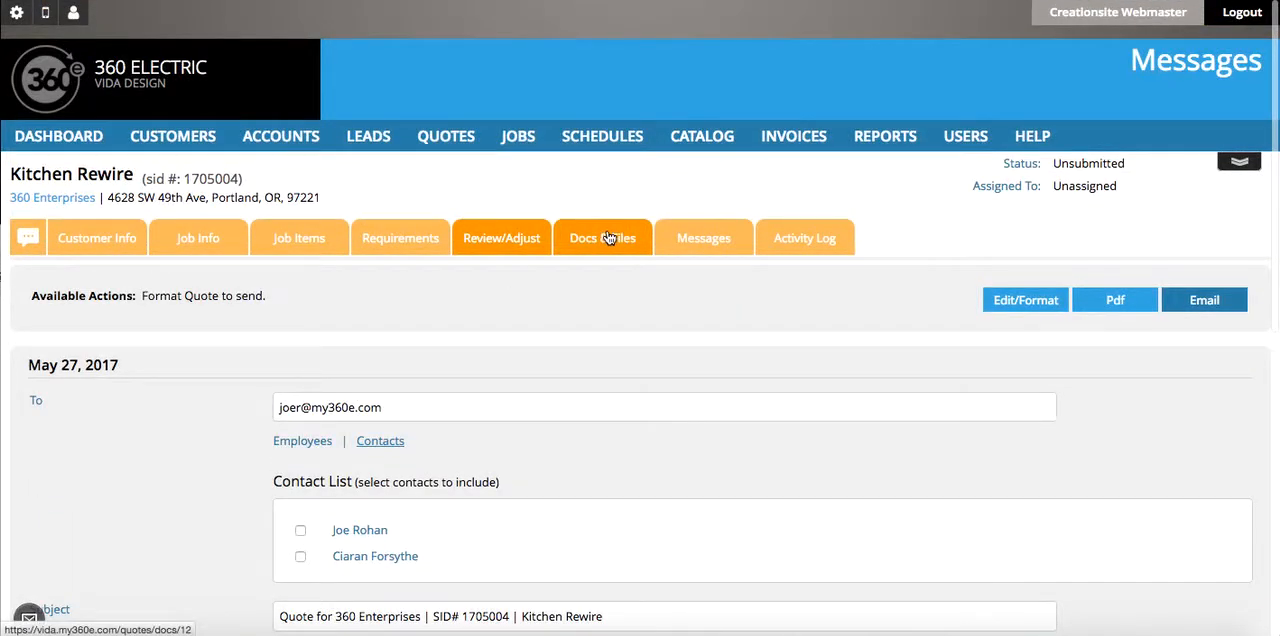
scroll(609, 237, down, 10)
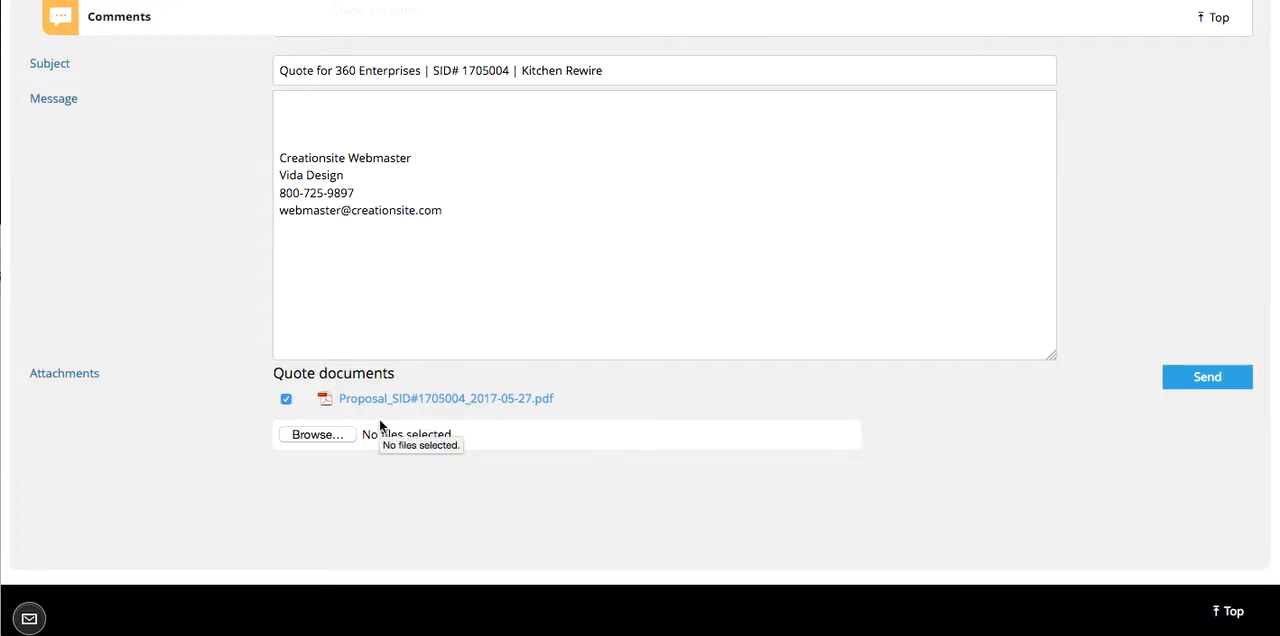
scroll(379, 418, up, 8)
scroll(379, 418, down, 4)
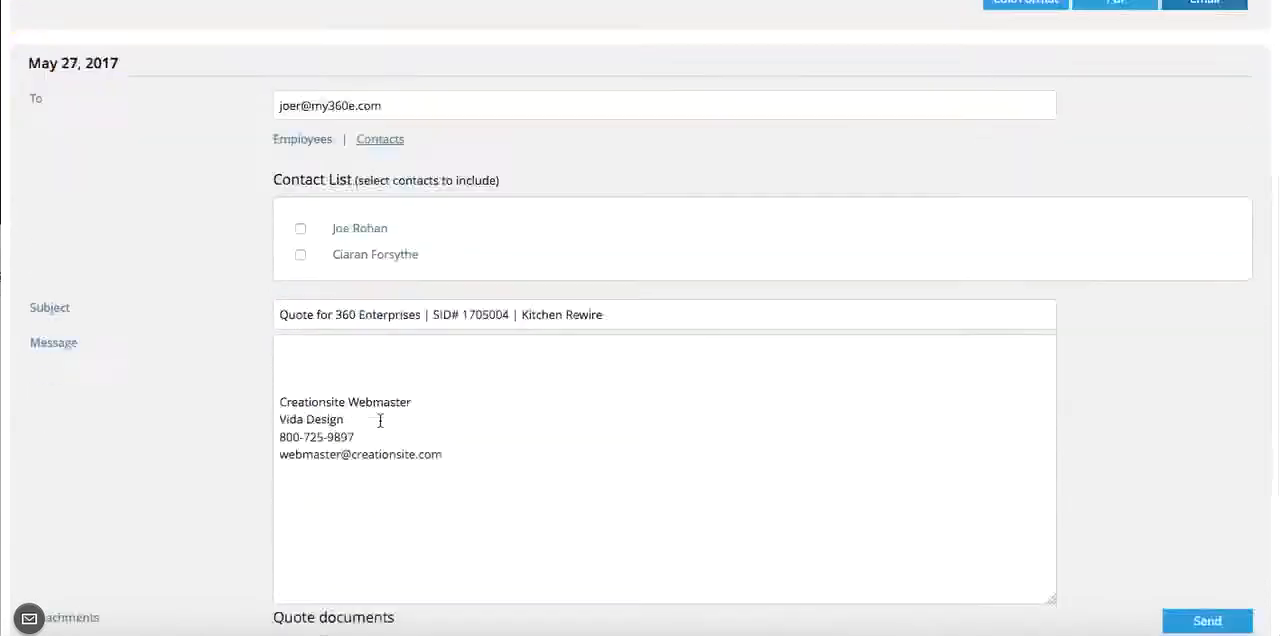
scroll(380, 420, down, 5)
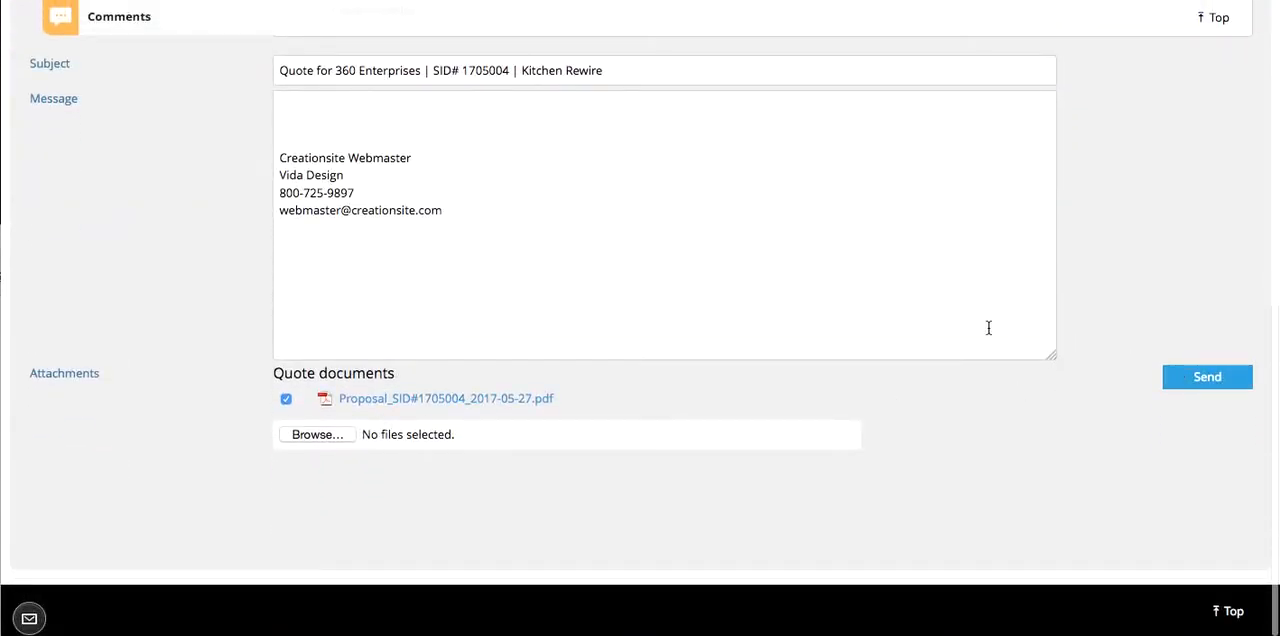
scroll(1066, 329, up, 5)
scroll(989, 328, down, 4)
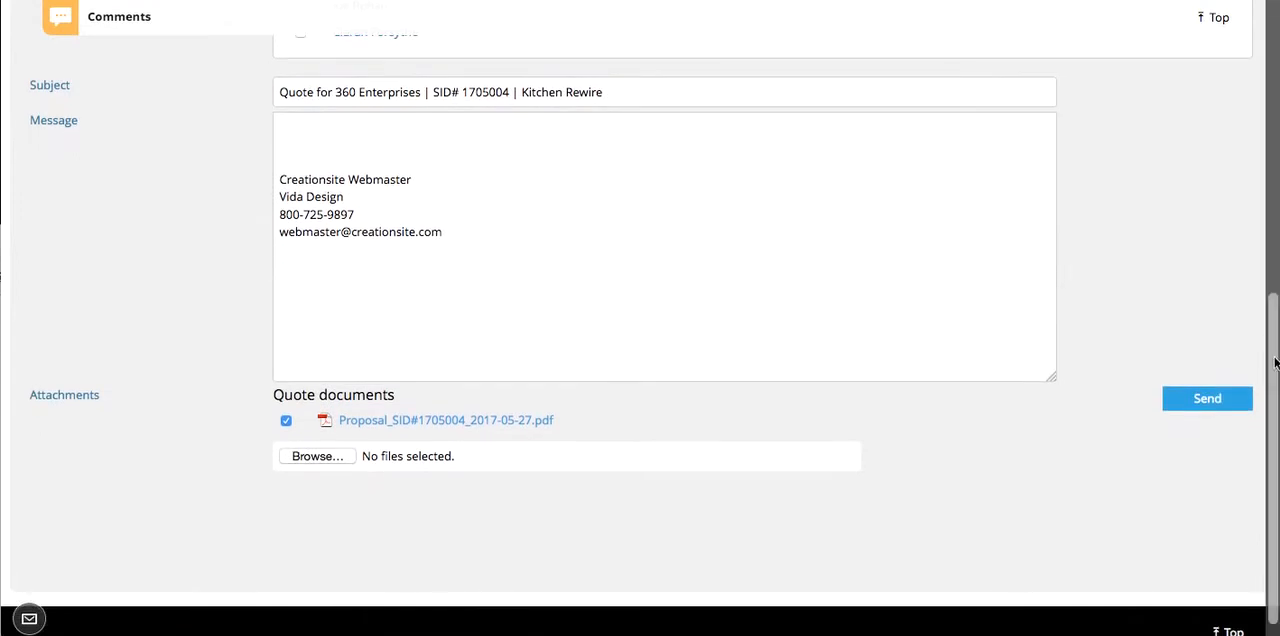
click(1218, 401)
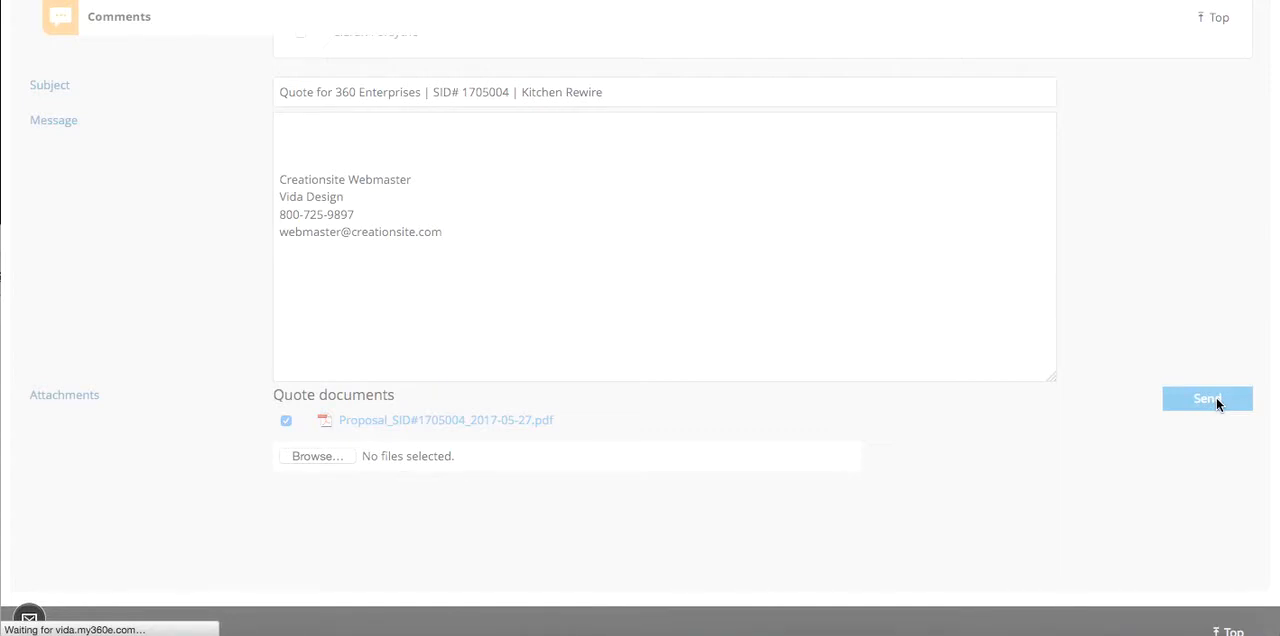
scroll(1216, 404, down, 1)
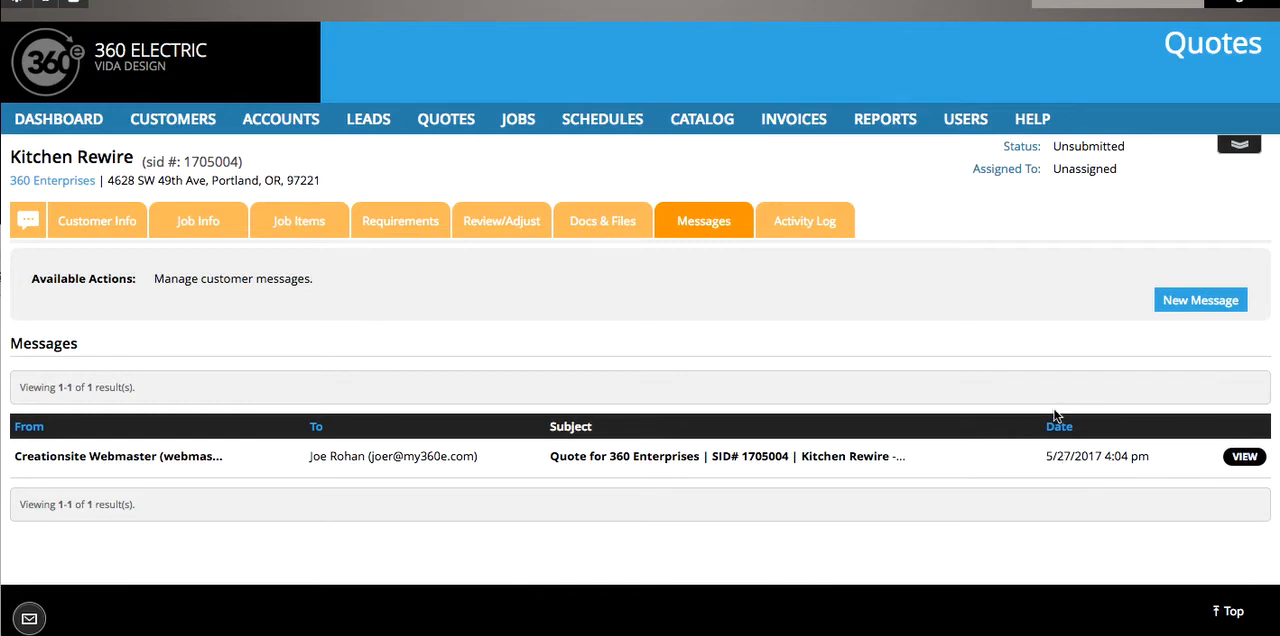
- Set the Kitchen Rewire quote's status to Submitted in the list of quotes
click(443, 122)
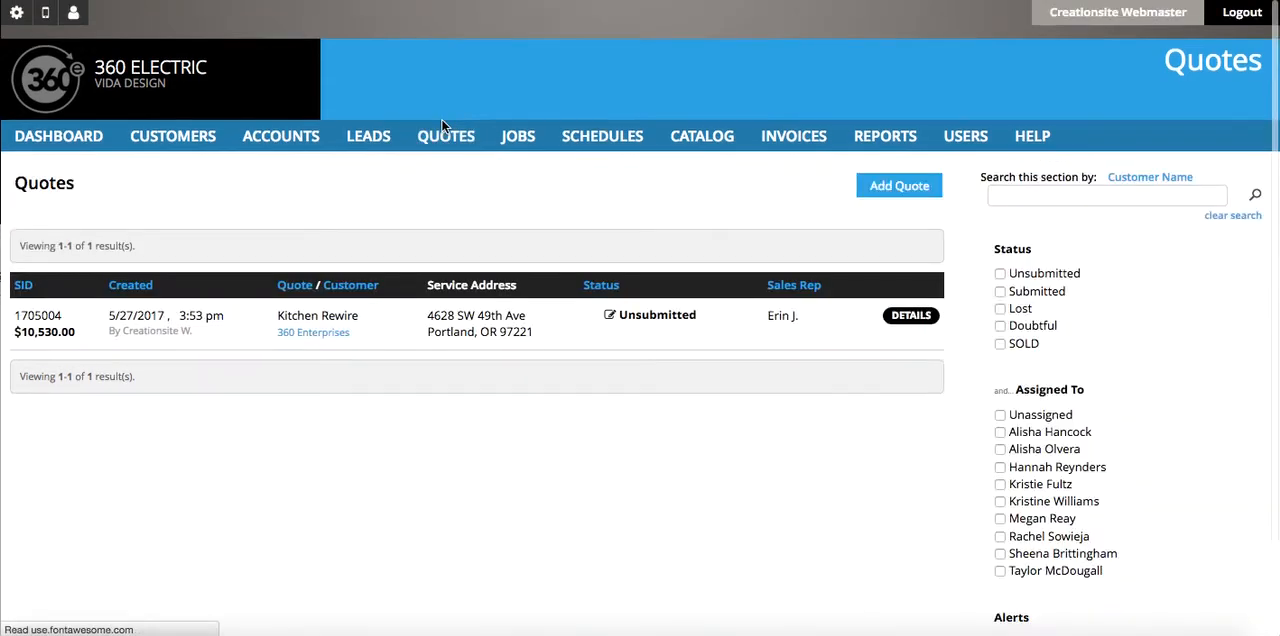
click(649, 323)
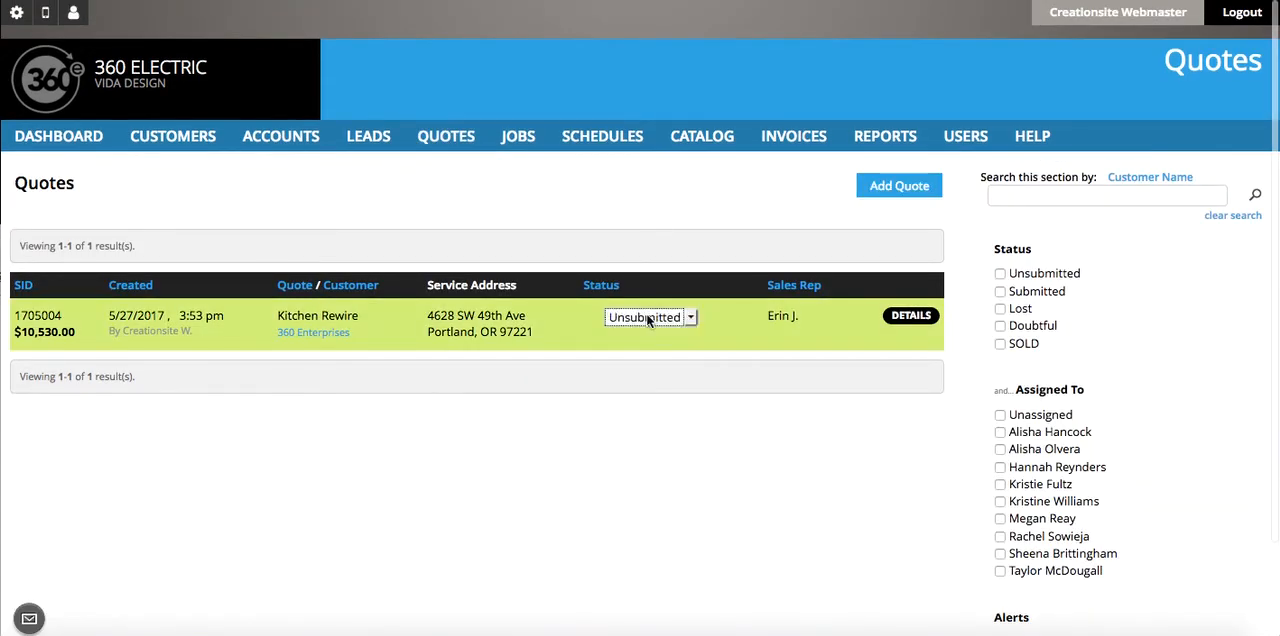
click(648, 320)
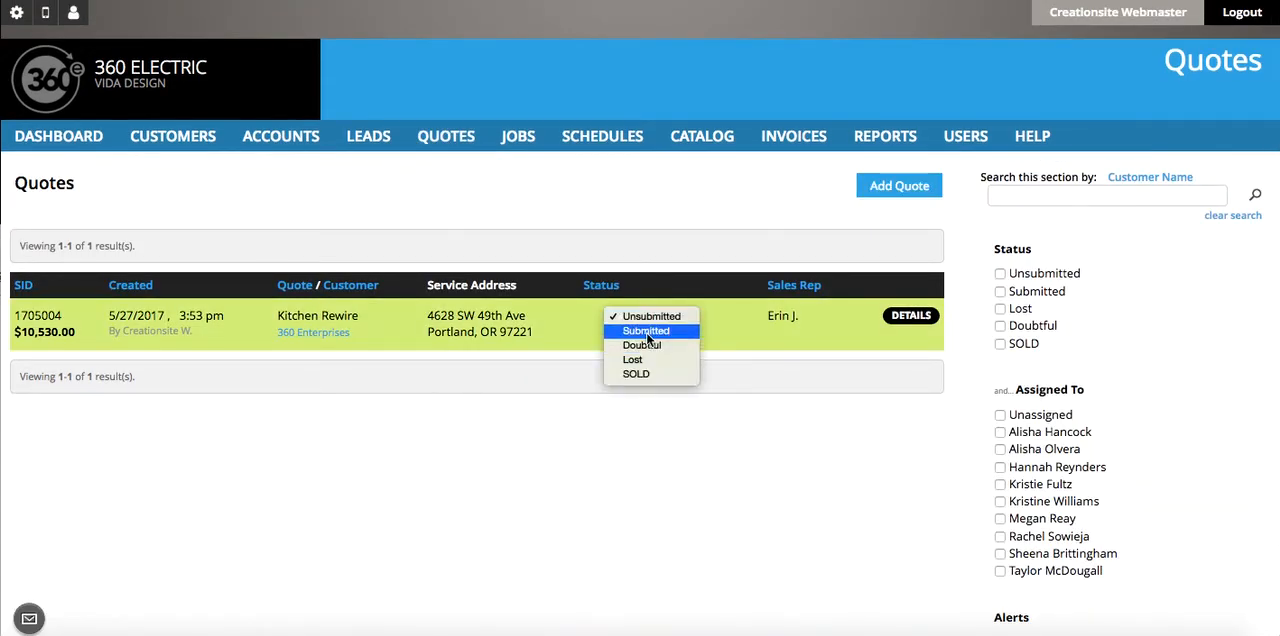
click(646, 331)
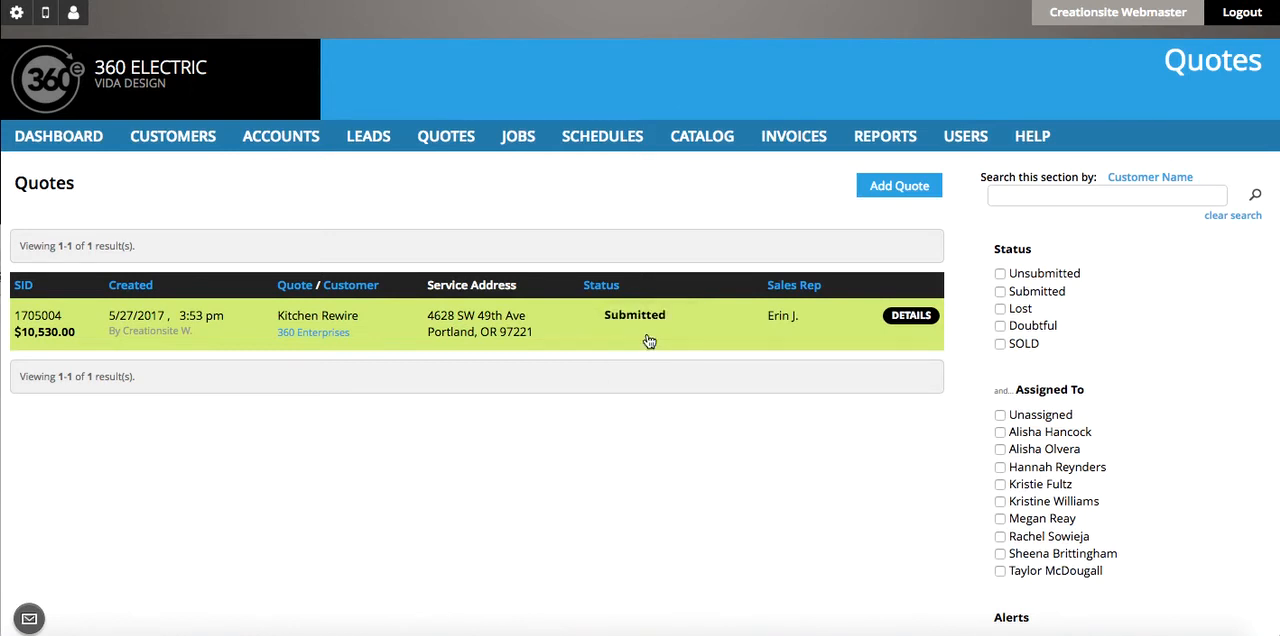